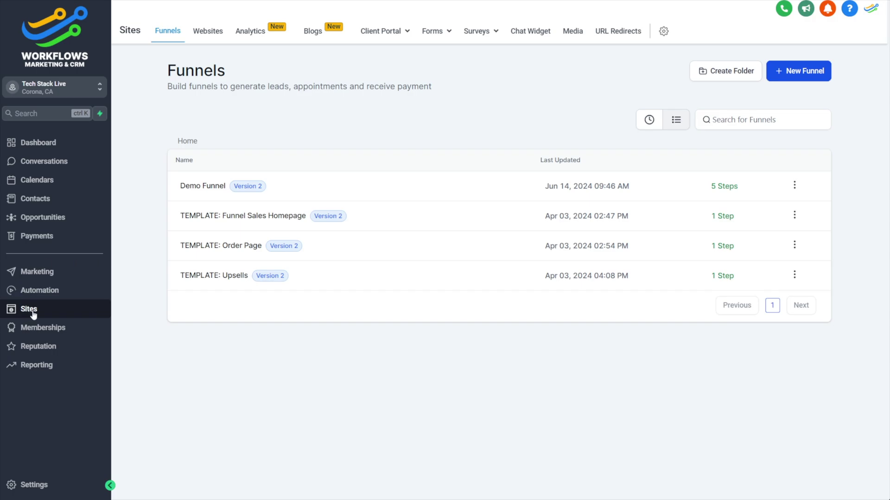
Start creating a new funnel from the Funnels list.
click(794, 74)
Create a blank funnel named 'Access to Circle Demo'.
click(377, 254)
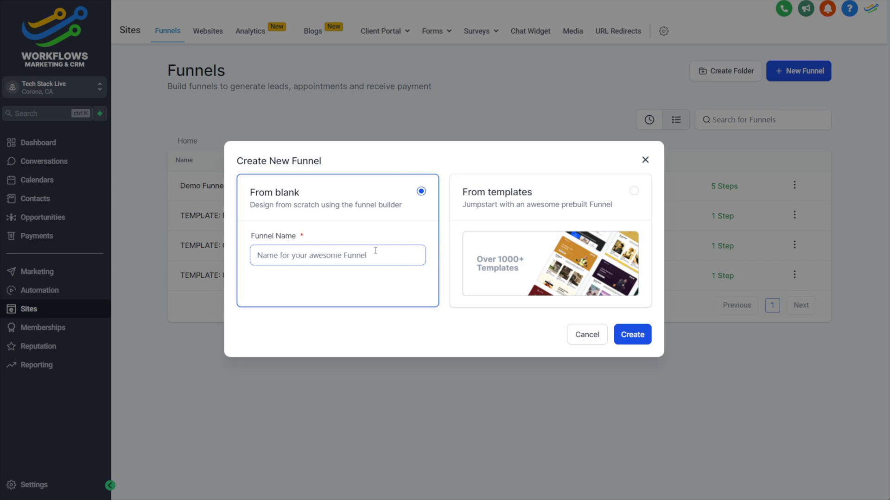
text(Access to Circle)
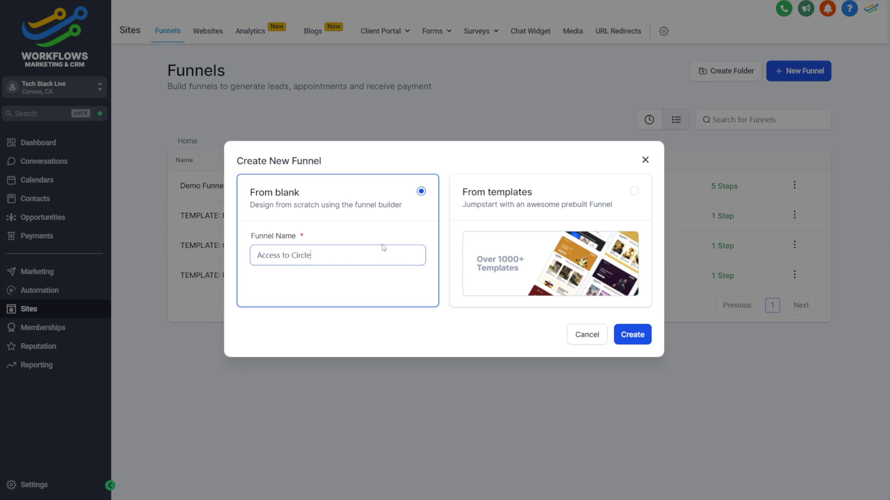
text(Demo)
click(633, 339)
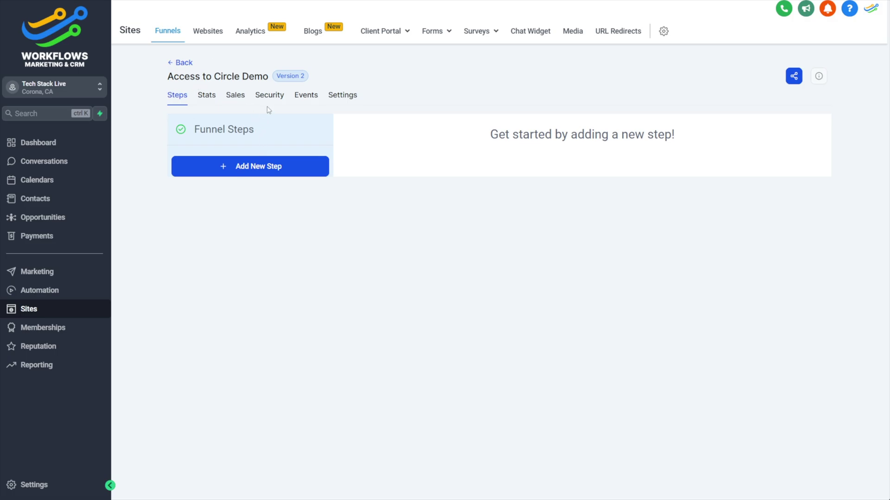
click(240, 171)
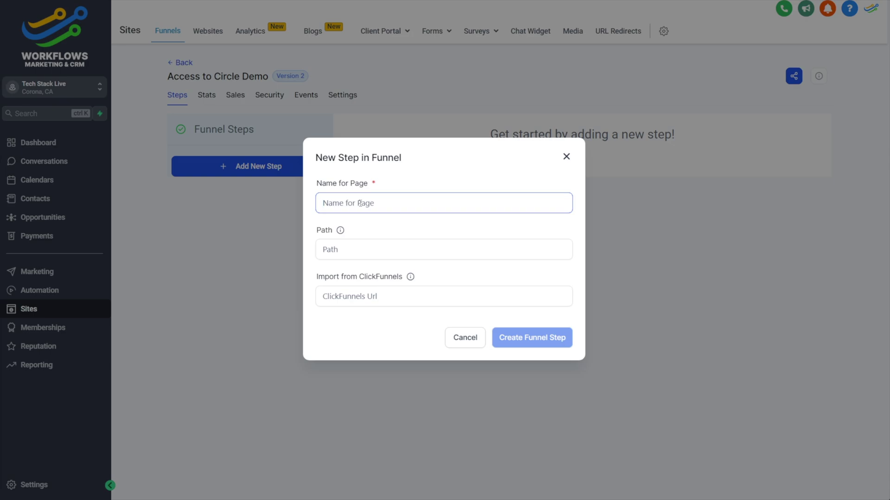
Add a funnel step named 'Checkout Page'.
text(Checkout Page)
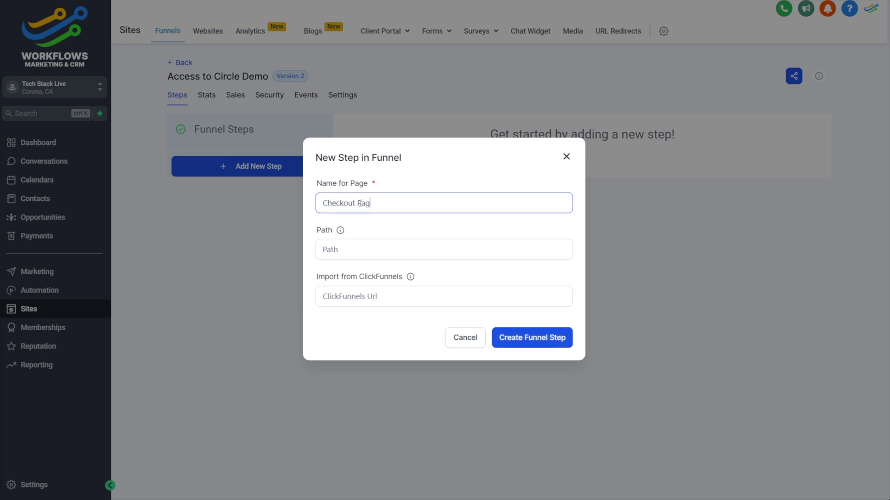
click(553, 343)
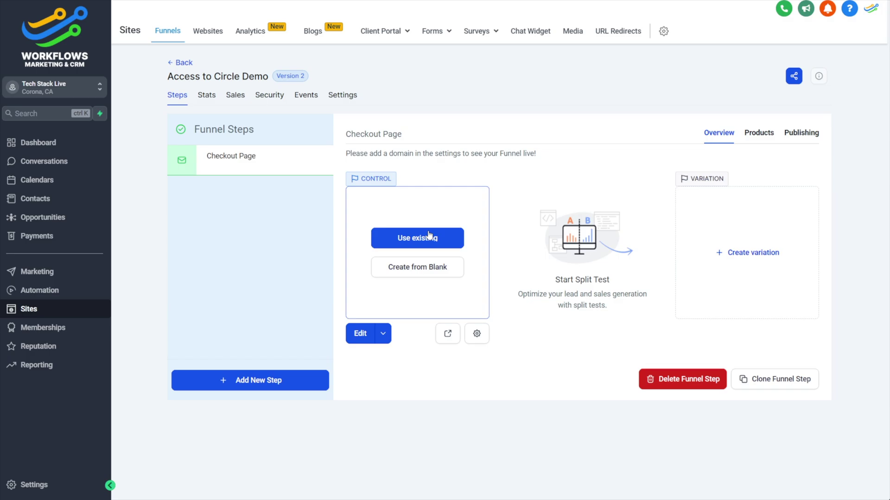
Import the Order Form page from TEMPLATE: Order Page into the Checkout Page step.
click(407, 238)
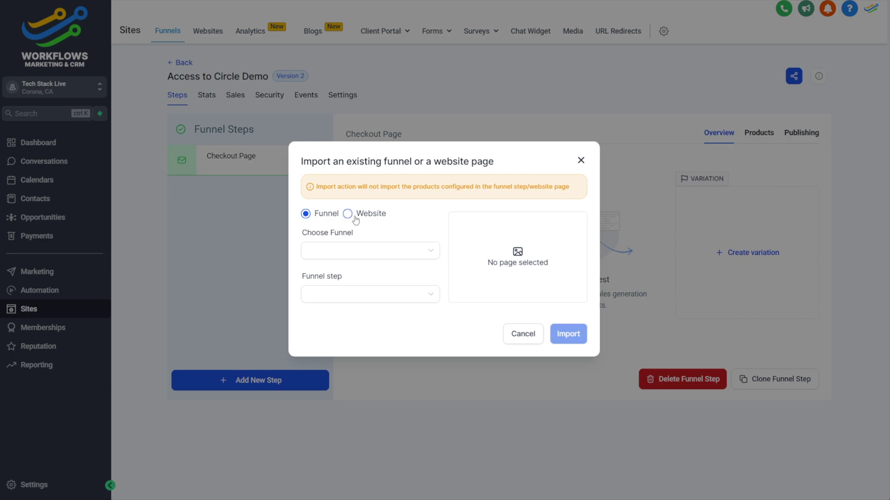
click(376, 251)
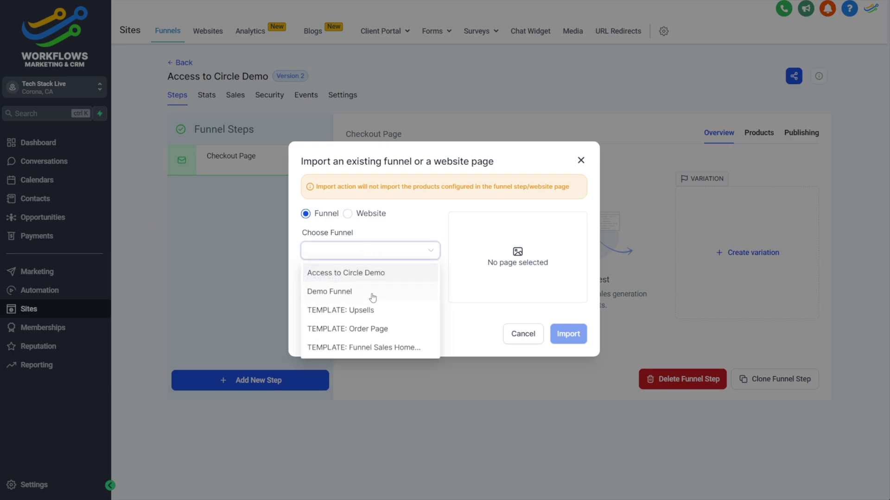
click(350, 329)
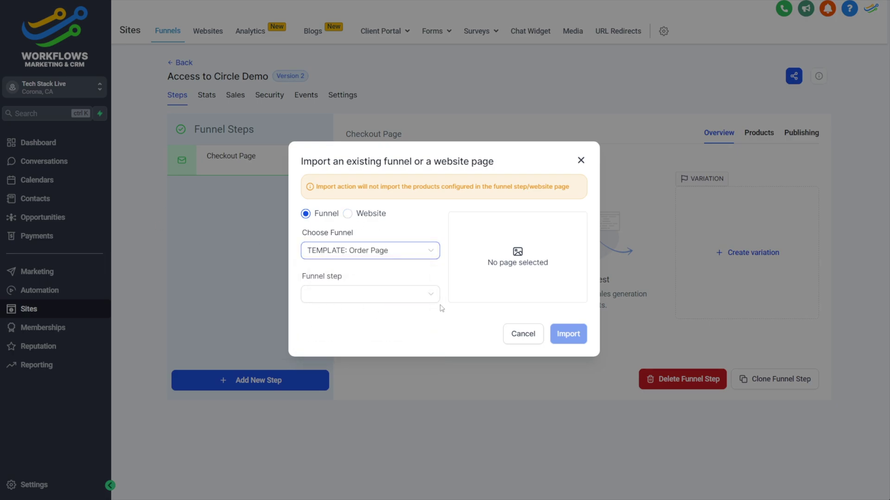
click(371, 298)
click(347, 312)
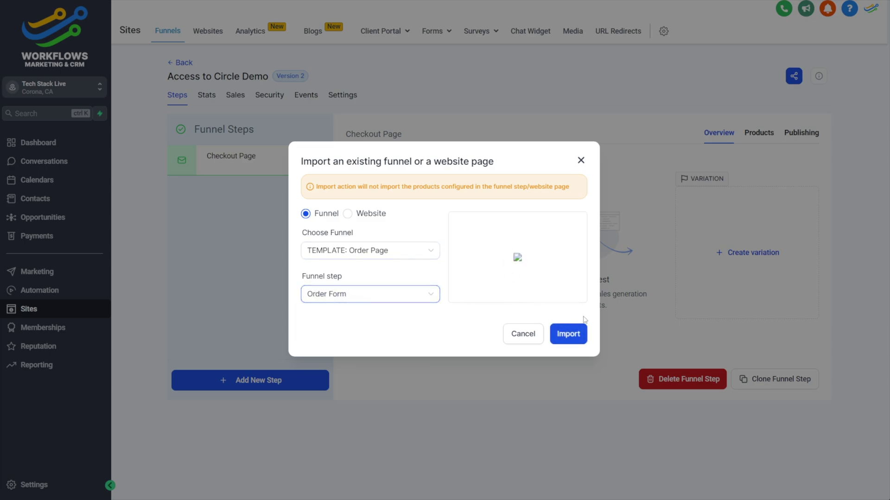
click(565, 339)
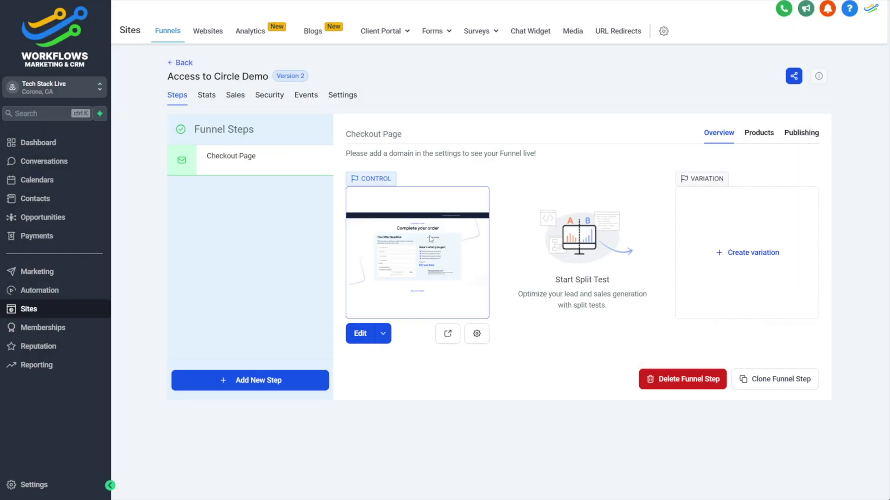
click(763, 138)
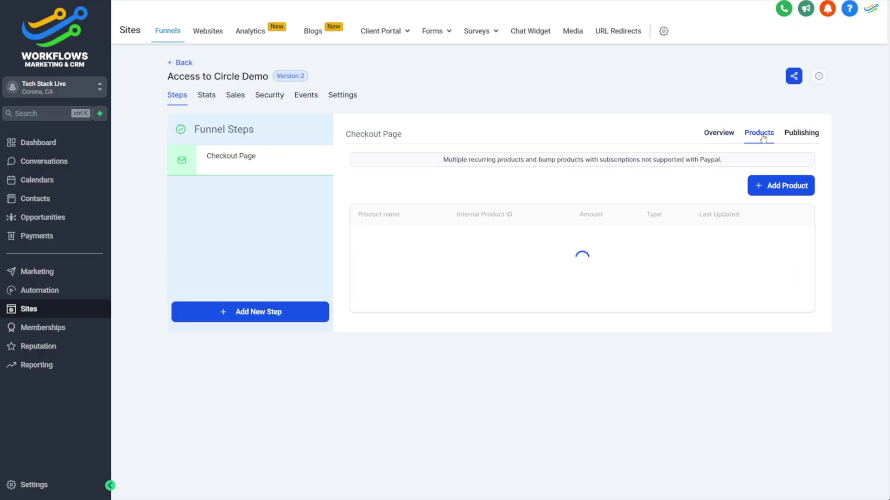
Add Widget A at its $97 price to the checkout, renamed 'Convology COurse'.
click(781, 187)
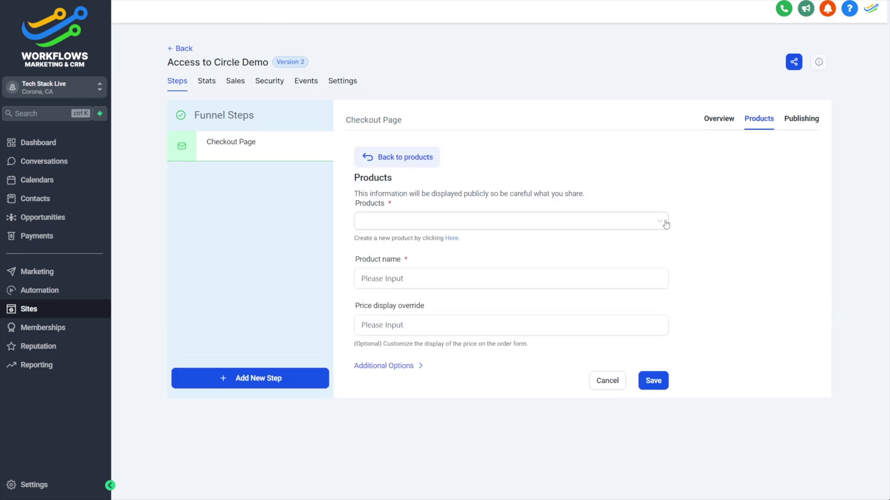
click(458, 223)
click(388, 243)
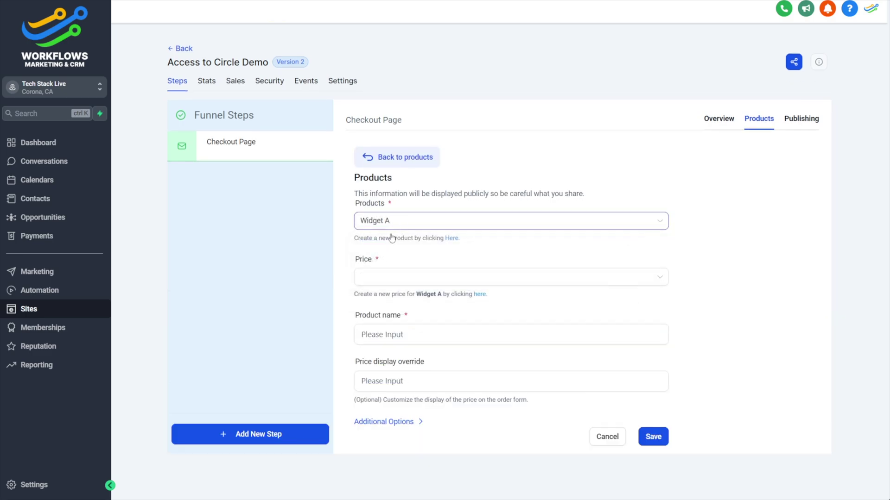
click(426, 277)
click(416, 295)
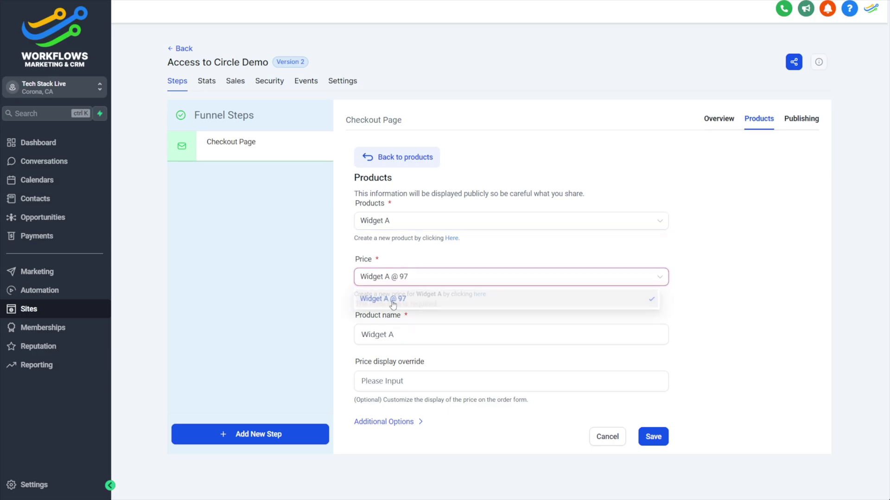
click(394, 335)
drag(393, 336, 361, 334)
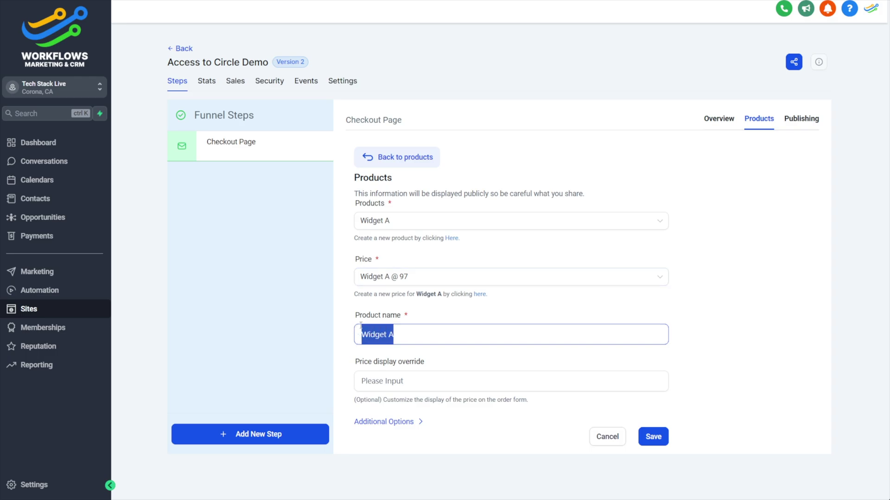
key(BackSpace)
text(Course)
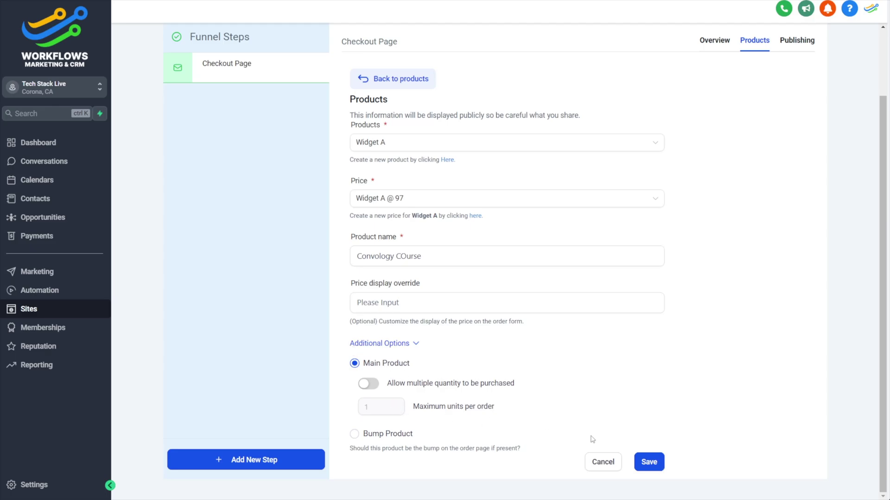
click(649, 462)
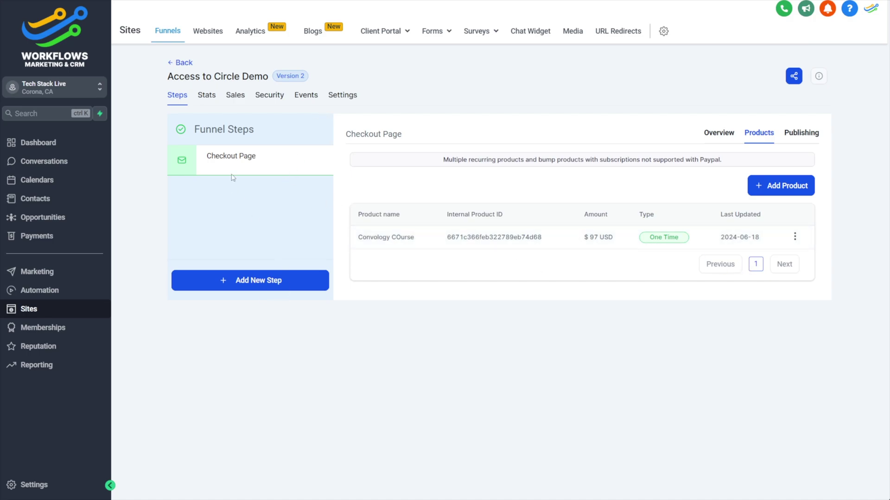
Open the Checkout Page in the builder in a new tab and select its order form.
click(719, 133)
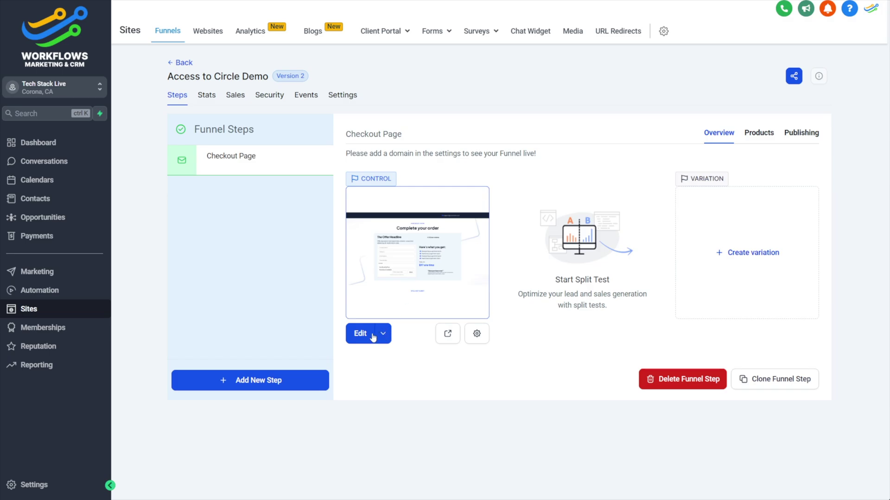
click(384, 334)
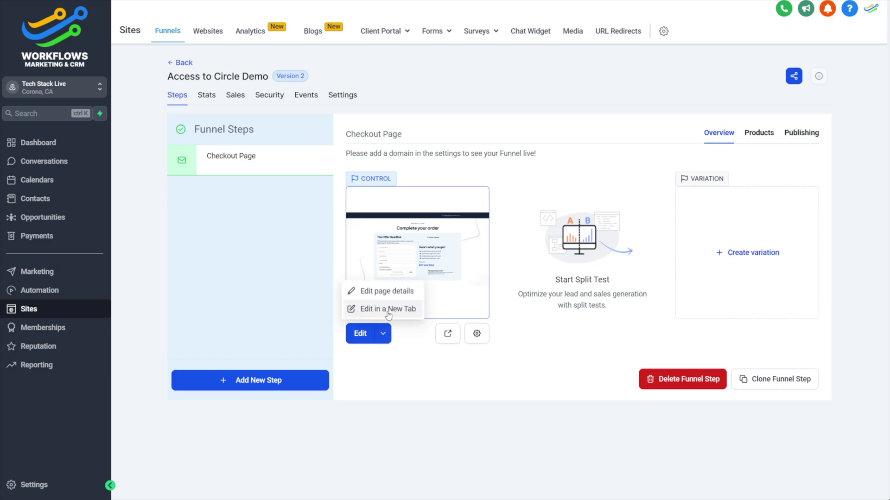
click(388, 311)
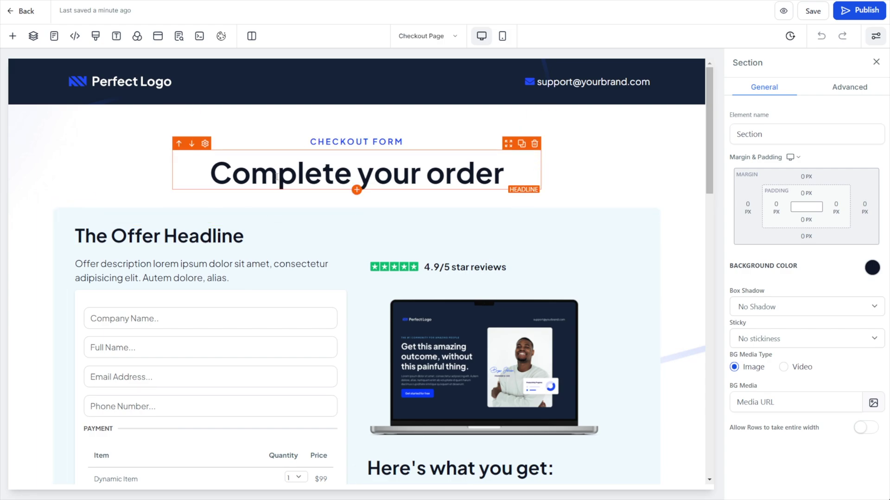
click(243, 302)
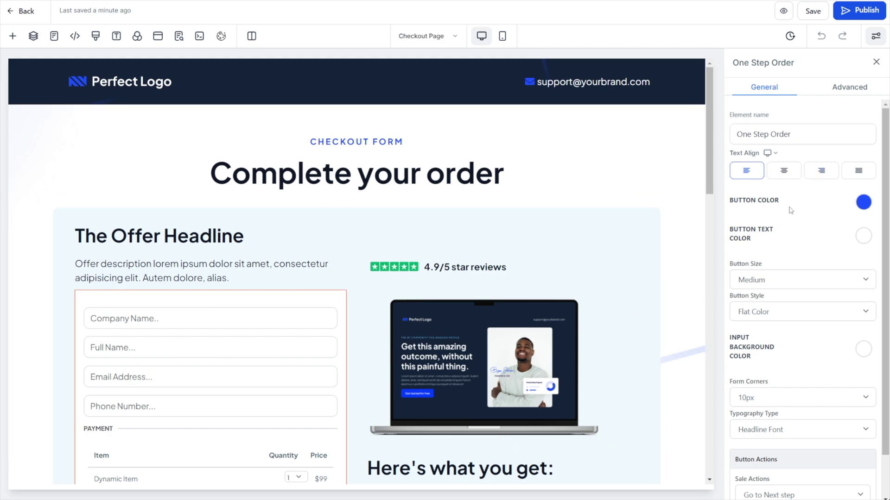
scroll(212, 321, down, 1)
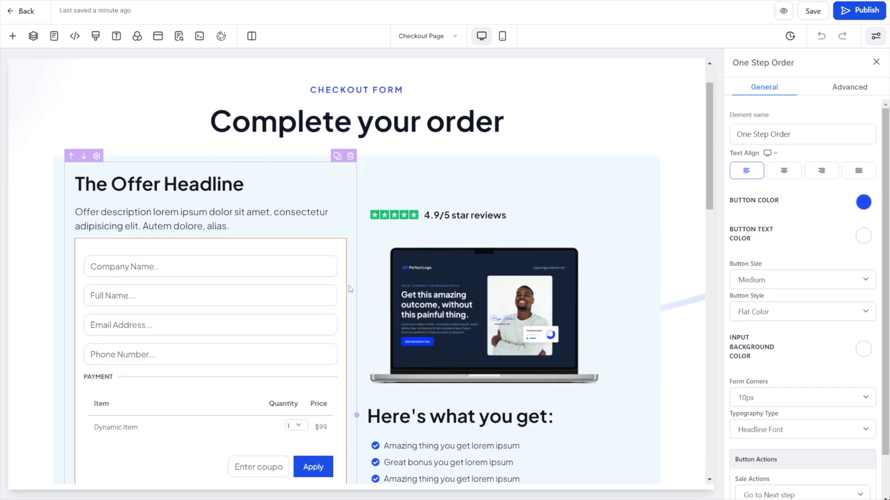
scroll(211, 321, down, 2)
scroll(781, 260, down, 1)
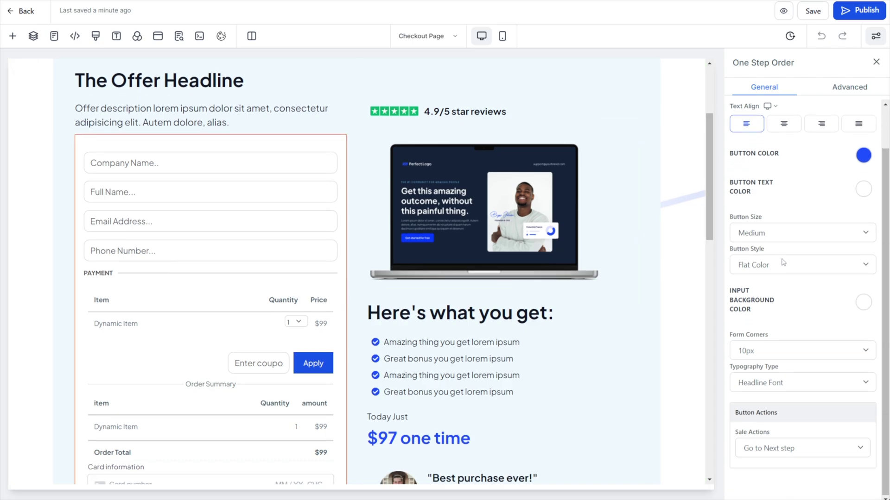
scroll(784, 260, up, 1)
Hide the phone number and company name fields on the order form.
click(850, 87)
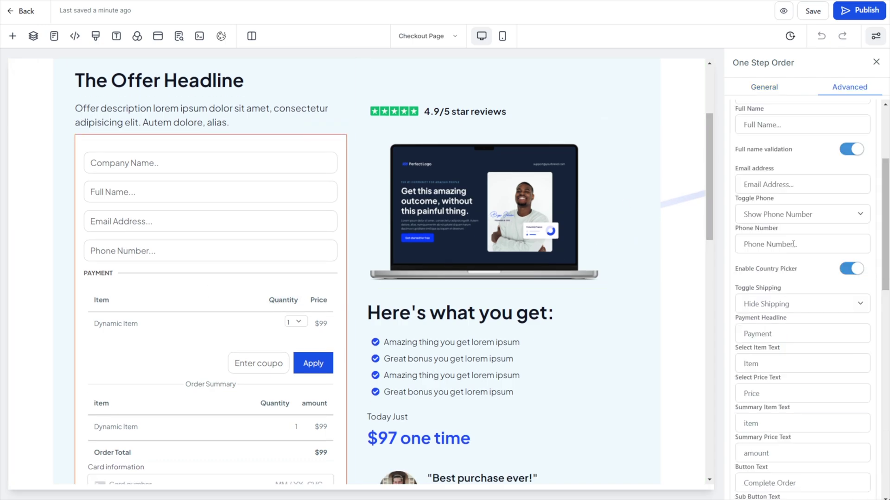
scroll(809, 200, down, 3)
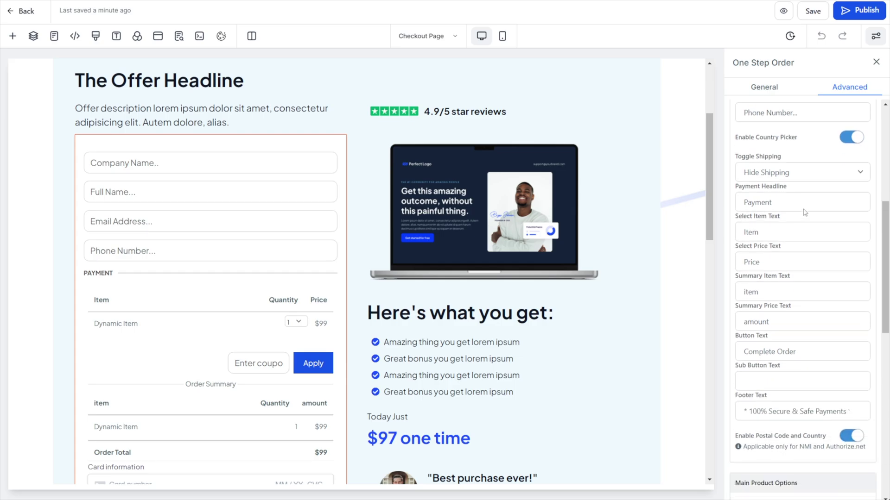
scroll(803, 214, down, 1)
scroll(792, 278, up, 7)
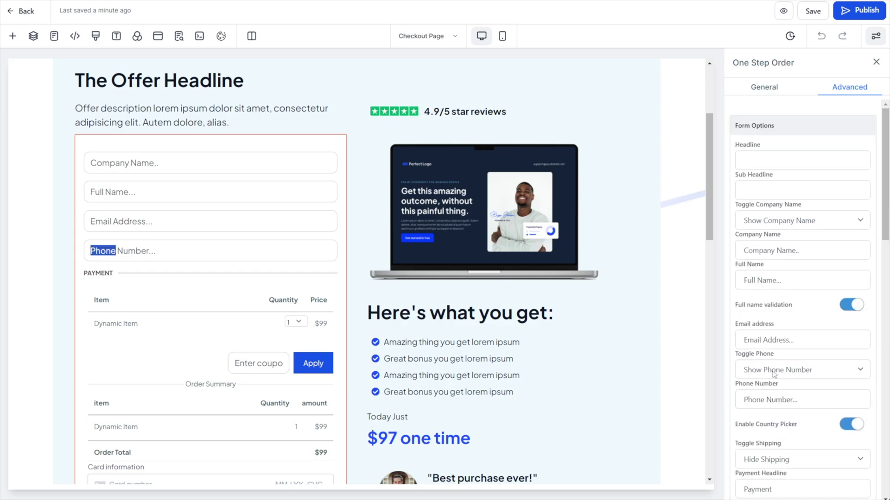
click(783, 370)
click(783, 395)
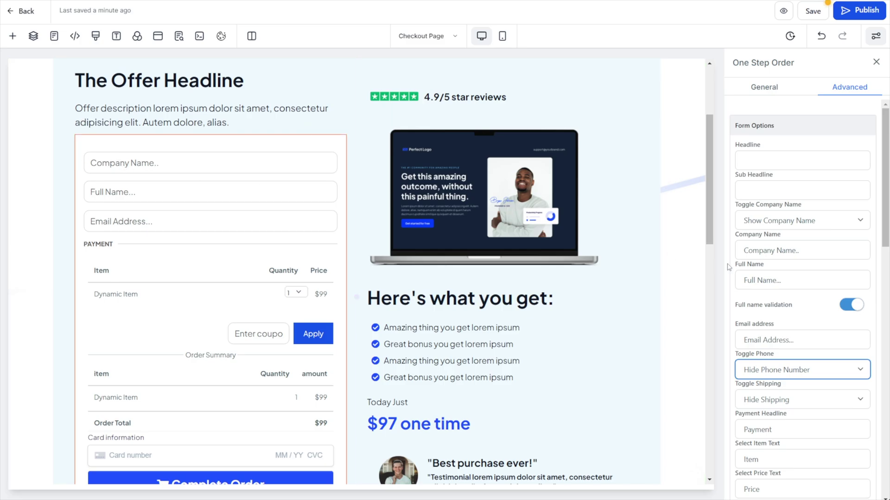
click(838, 220)
click(785, 246)
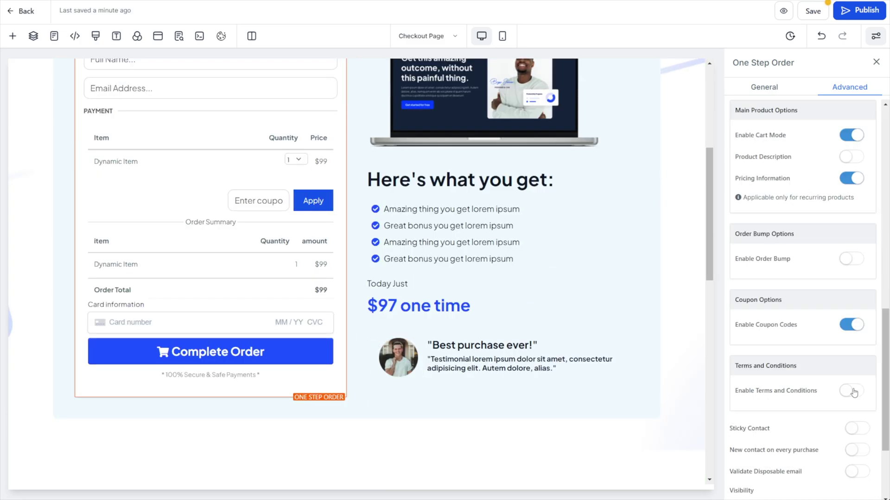
Add a terms checkbox, linking 'terms and conditions' to open in a new window.
click(852, 390)
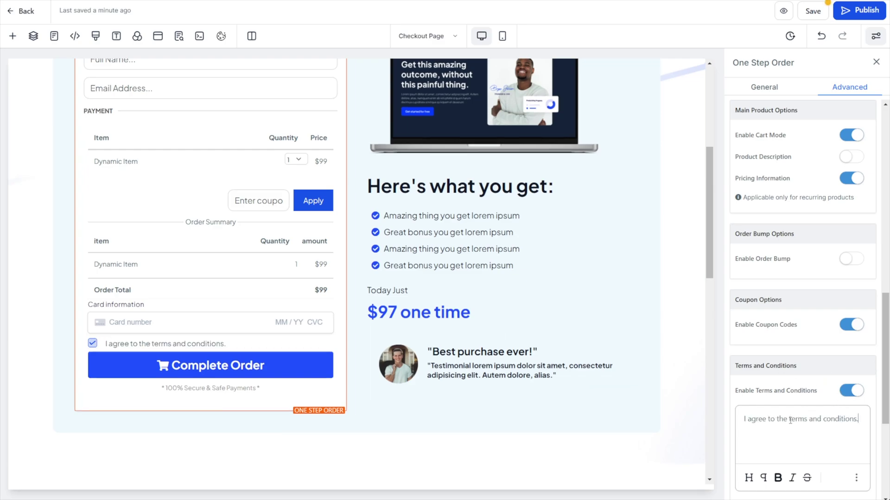
drag(789, 418, 859, 420)
click(857, 479)
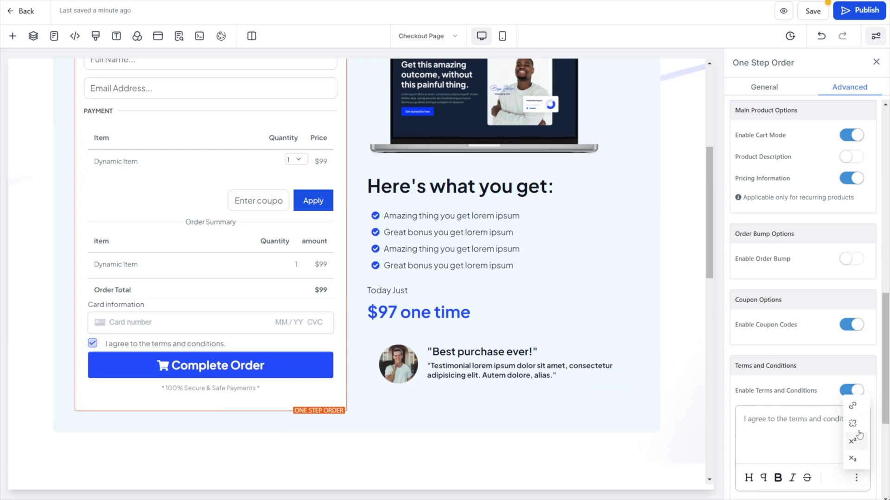
click(857, 406)
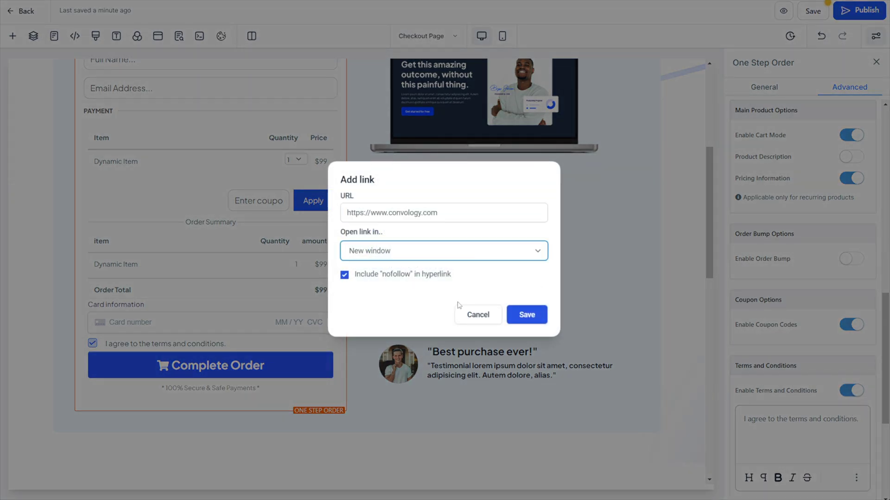
click(541, 319)
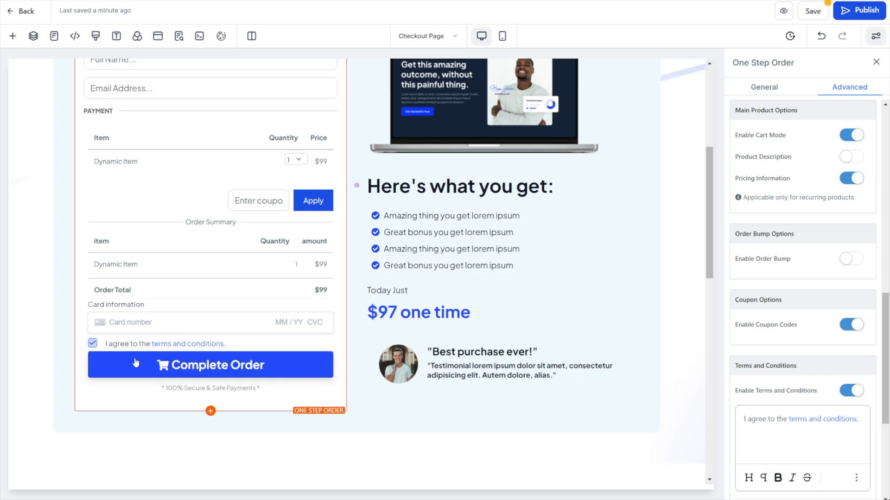
scroll(806, 359, down, 5)
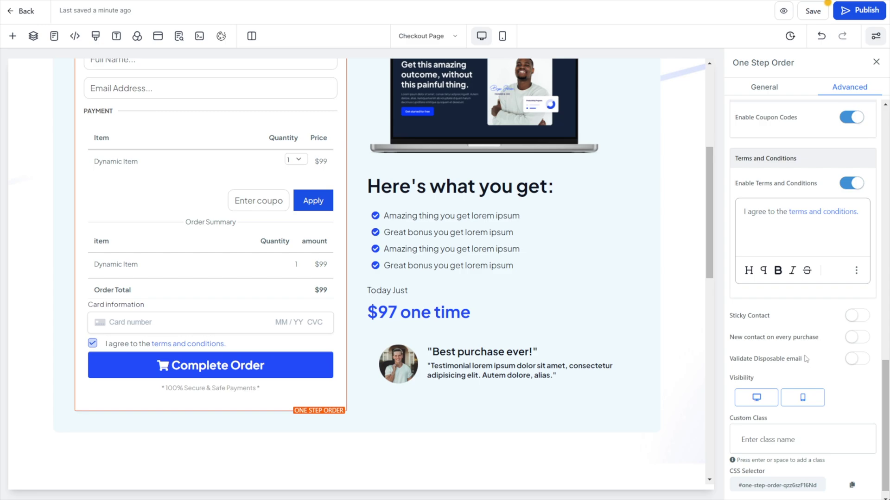
click(194, 252)
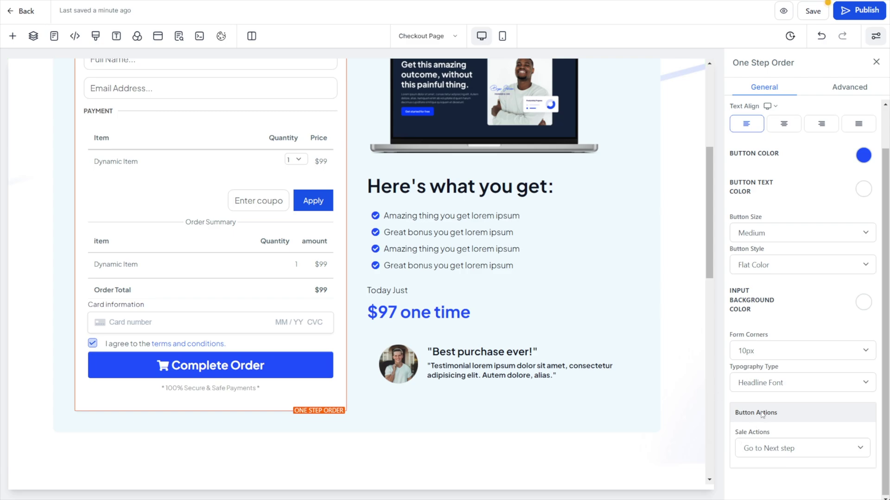
Keep the order form's sale action as Go to Next step and save the page.
click(772, 452)
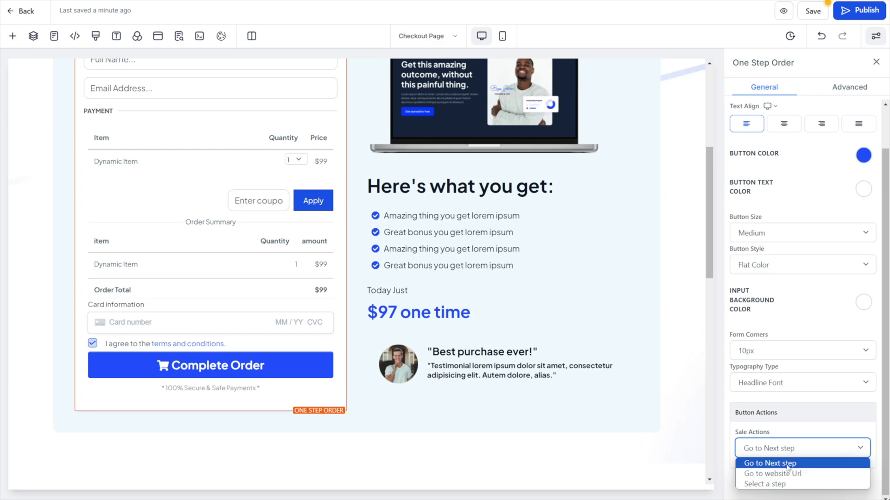
click(765, 463)
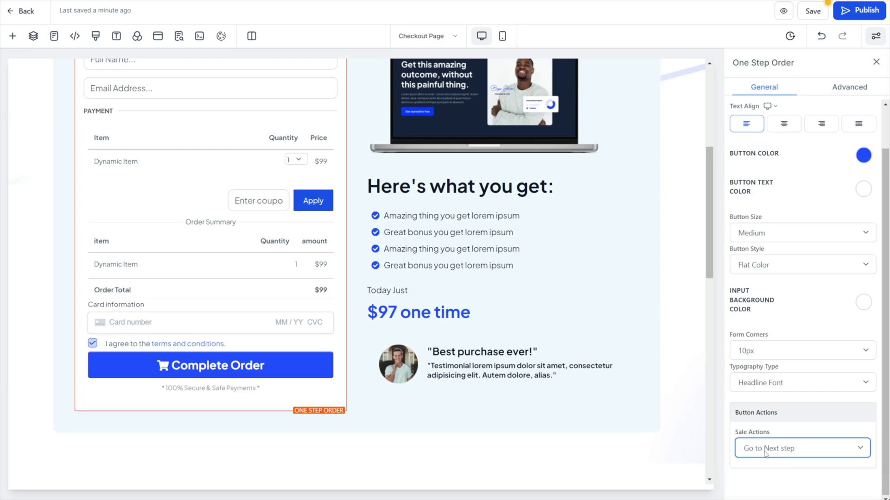
click(808, 12)
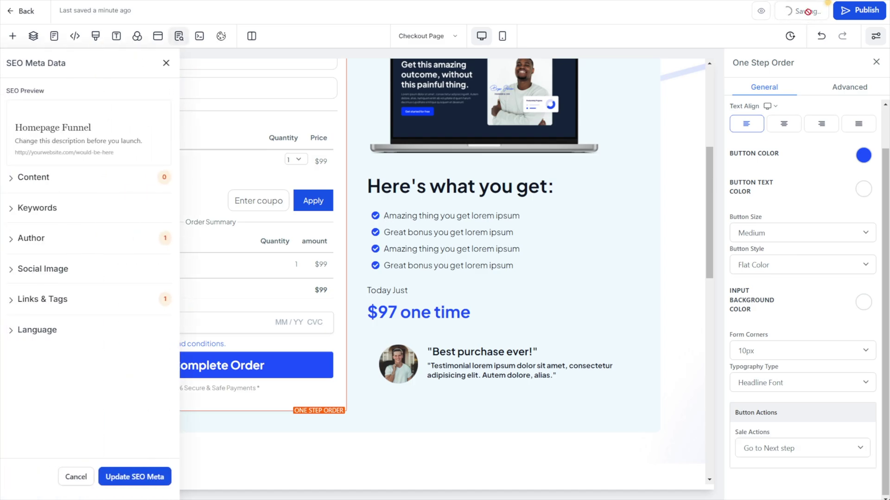
Pick techstack.live for publishing, then close the domain prompt without publishing.
click(860, 10)
click(390, 257)
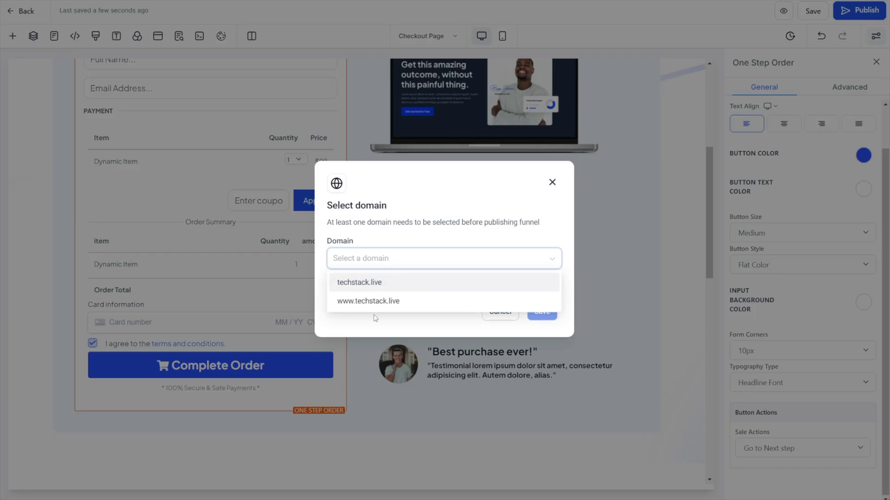
click(371, 282)
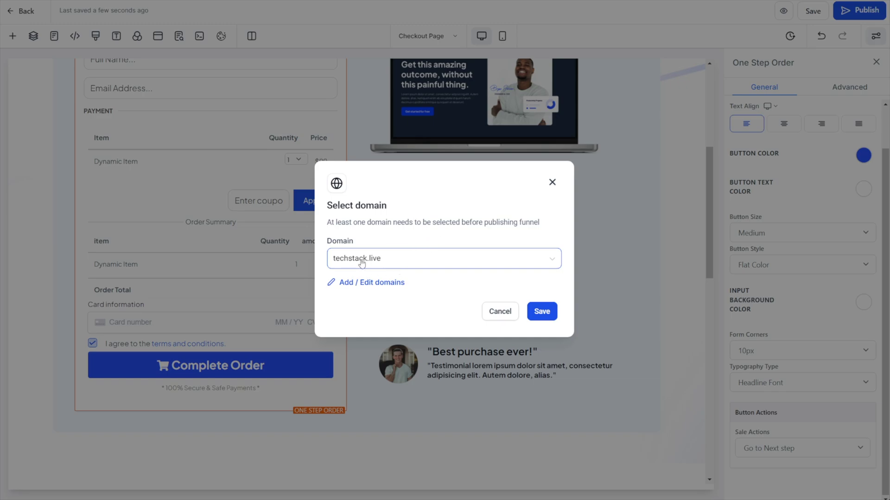
click(552, 182)
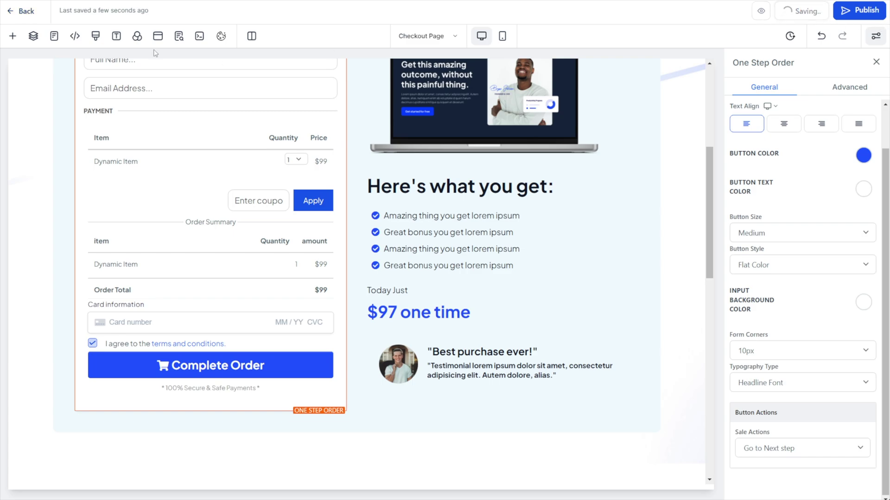
click(21, 11)
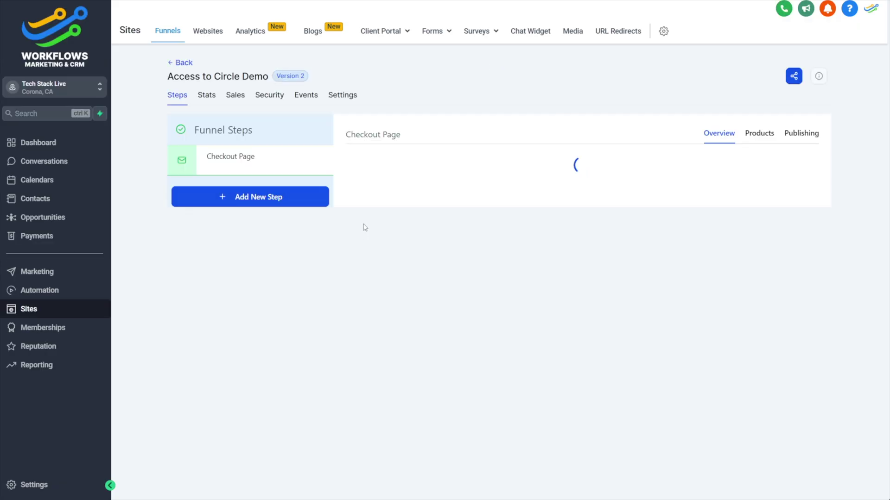
Add a 'Confirmation Page' step imported from Demo Funnel's Confirmation page and edit it.
click(275, 379)
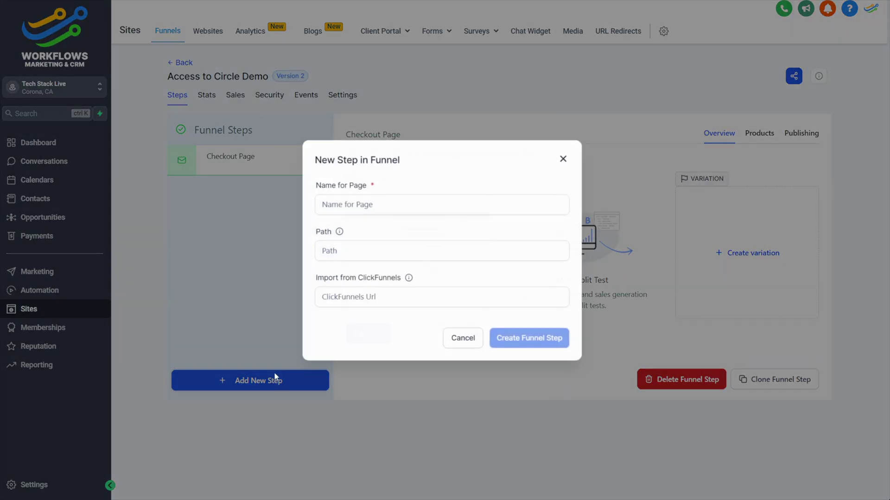
click(360, 205)
text(Confirmation Page)
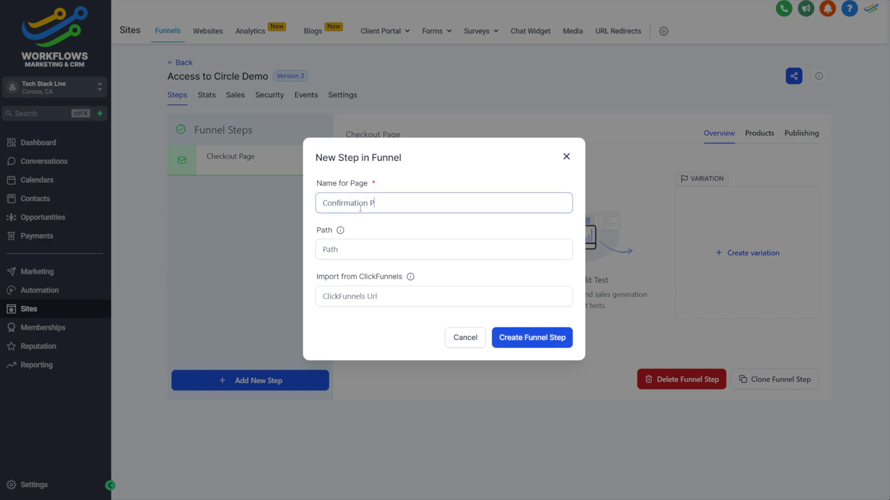
click(538, 338)
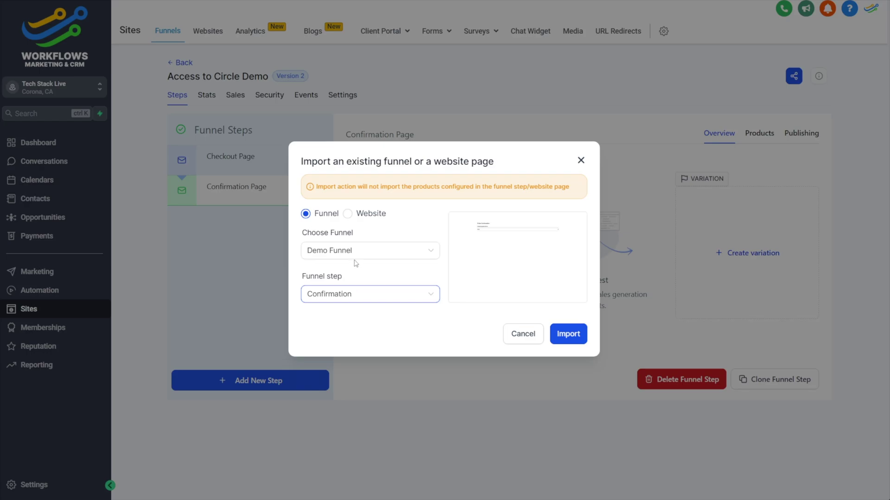
click(572, 338)
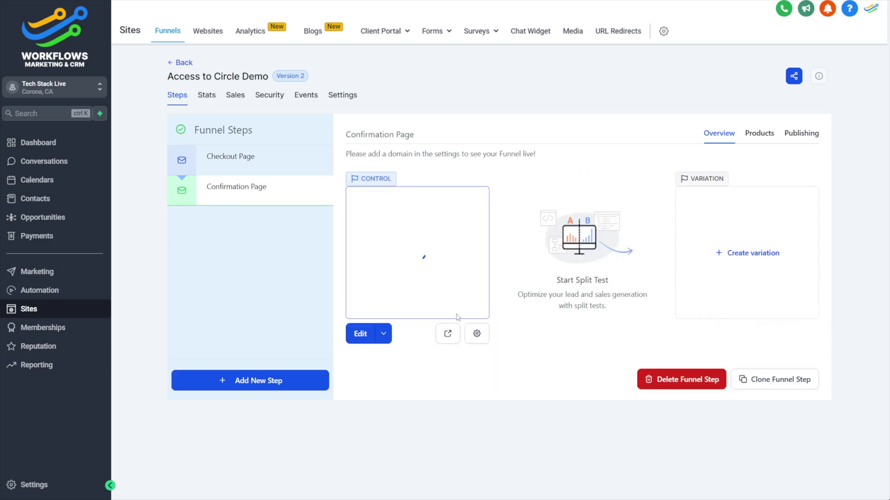
click(384, 334)
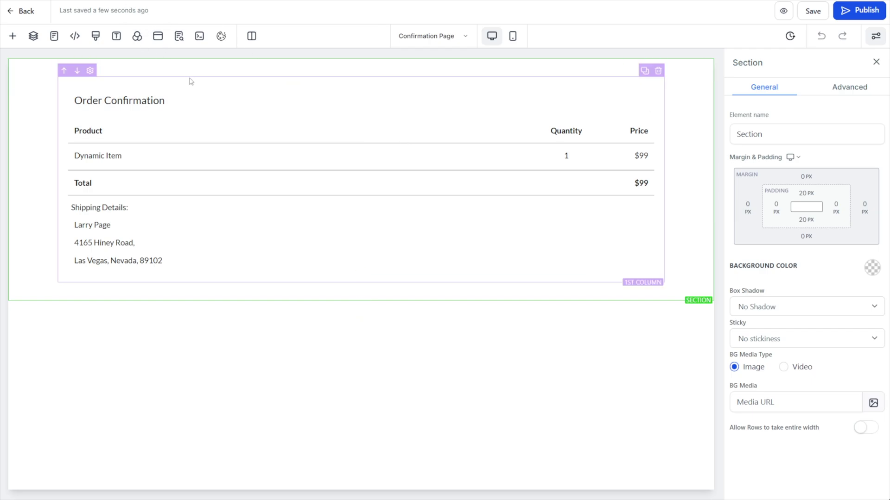
Add a headline reading 'Thanks for your order!' above the Order Confirmation section.
click(13, 38)
drag(124, 163, 398, 114)
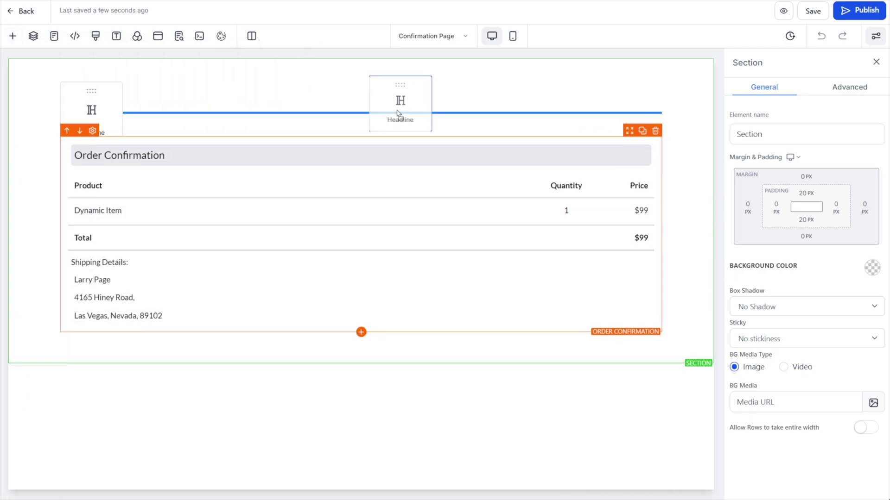
triple_click(375, 88)
text(Tha)
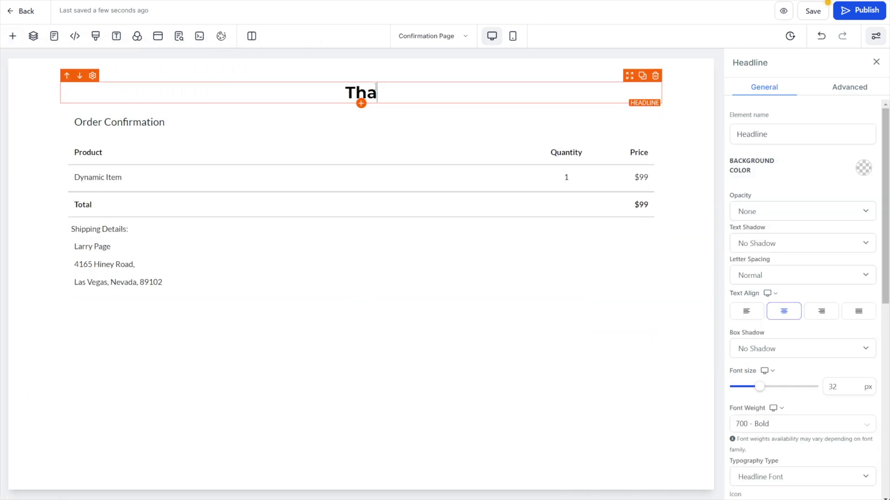
text(nks for your order!)
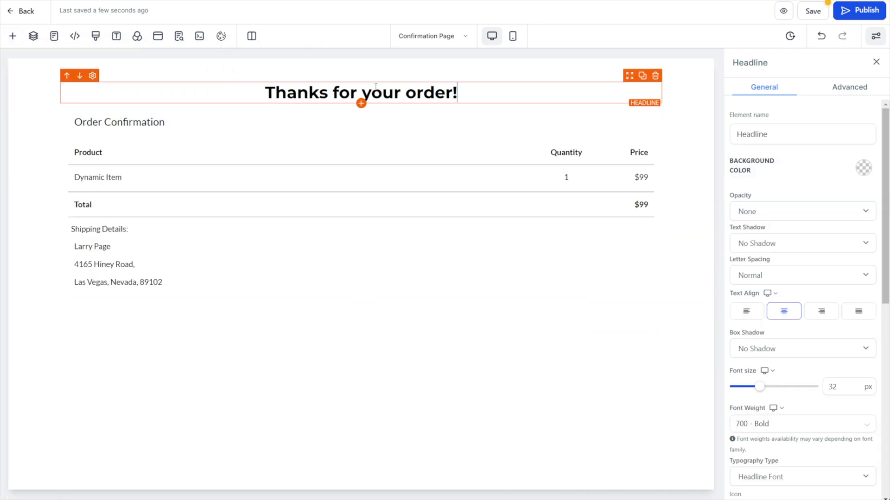
Add a button below the headline labelled 'Head over to the community'.
click(13, 36)
drag(131, 303, 346, 88)
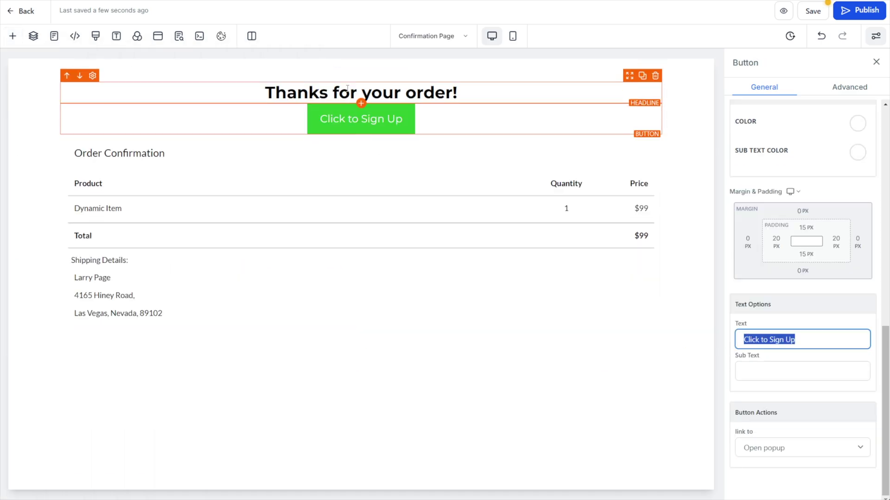
click(394, 127)
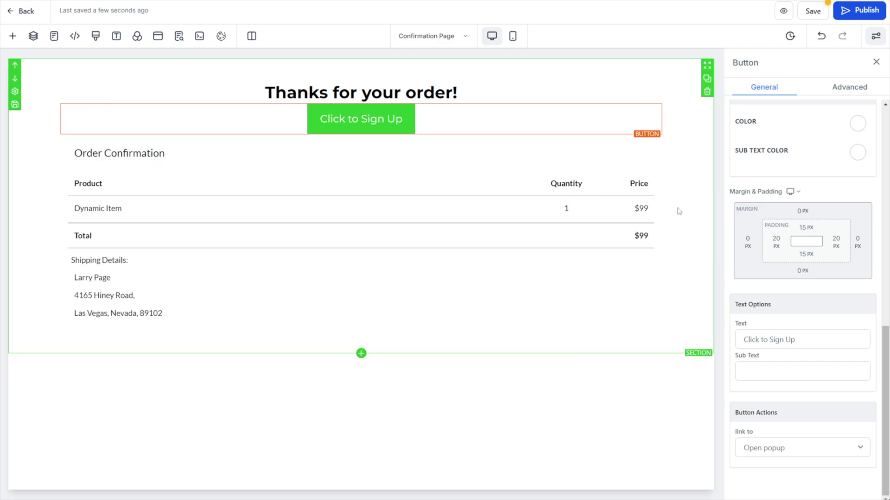
drag(793, 339, 742, 332)
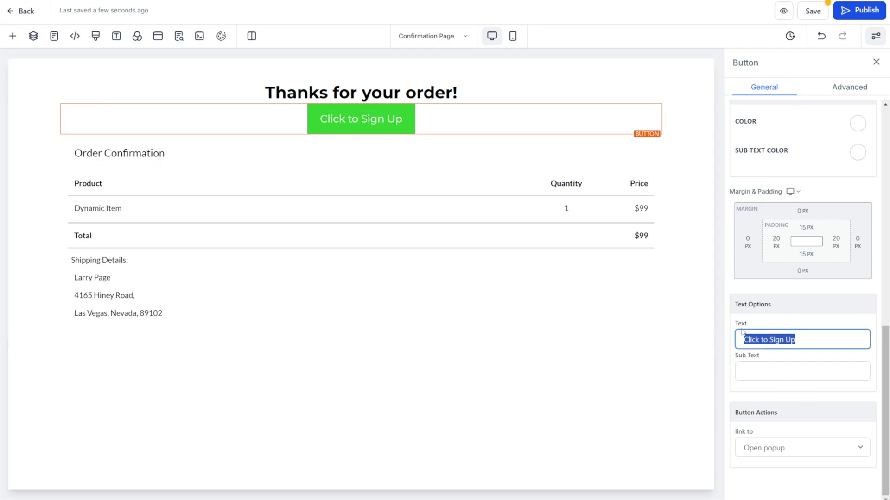
text(Head ove)
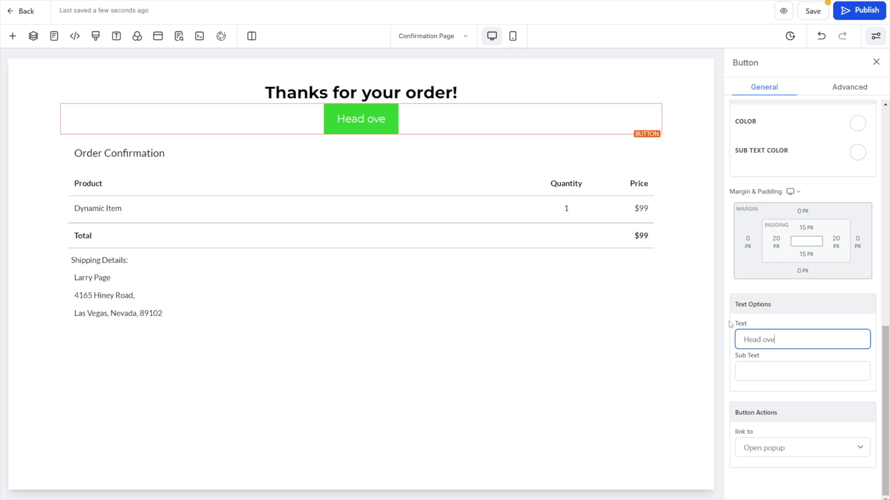
text(r to the community)
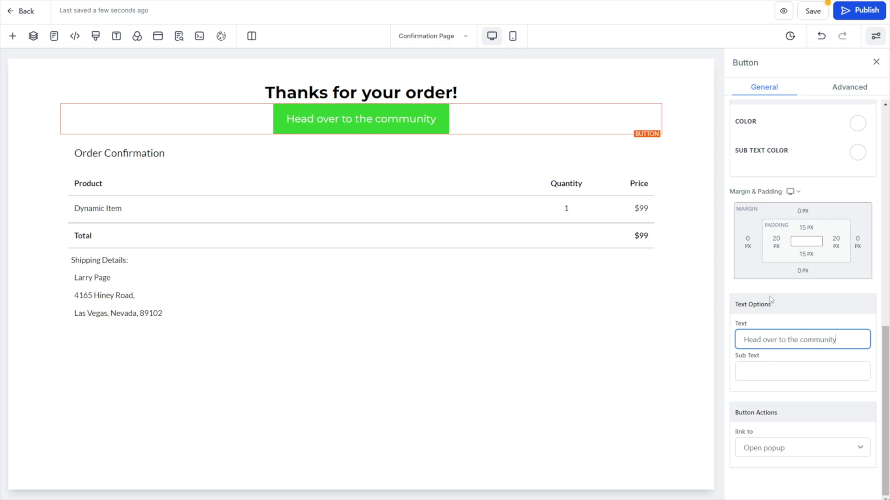
Make the button background blue and save the confirmation page.
scroll(770, 299, up, 10)
click(864, 168)
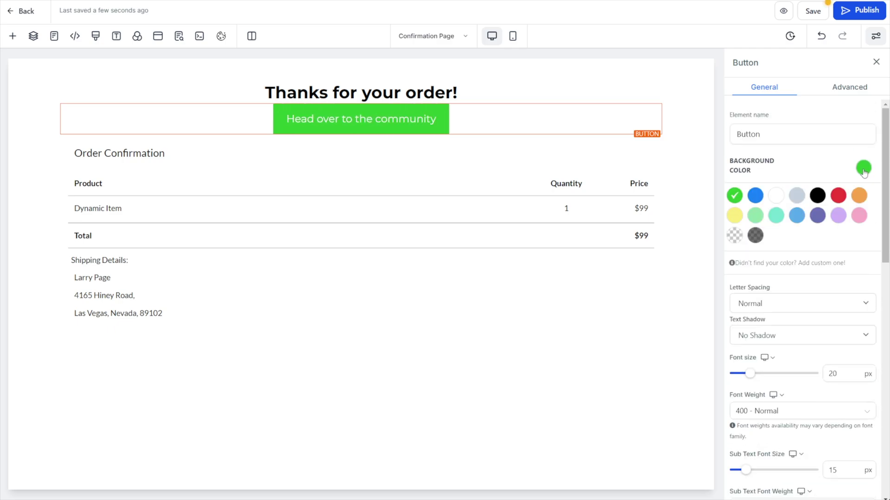
click(755, 195)
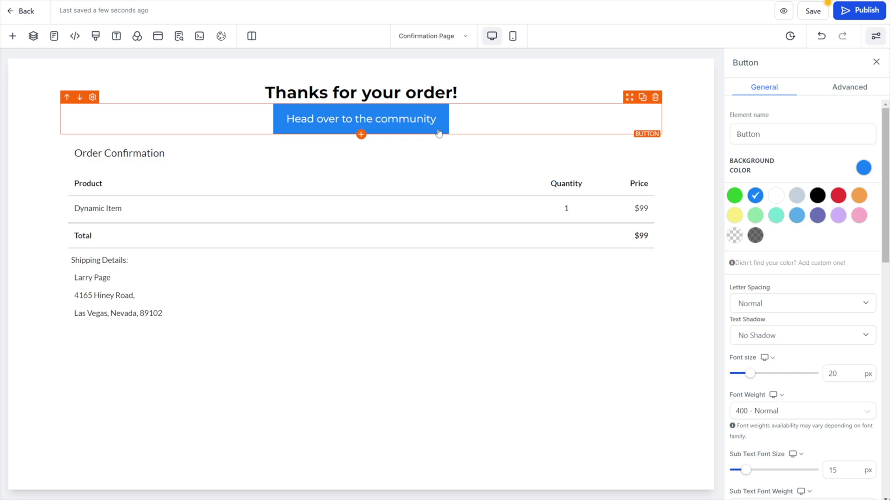
click(179, 36)
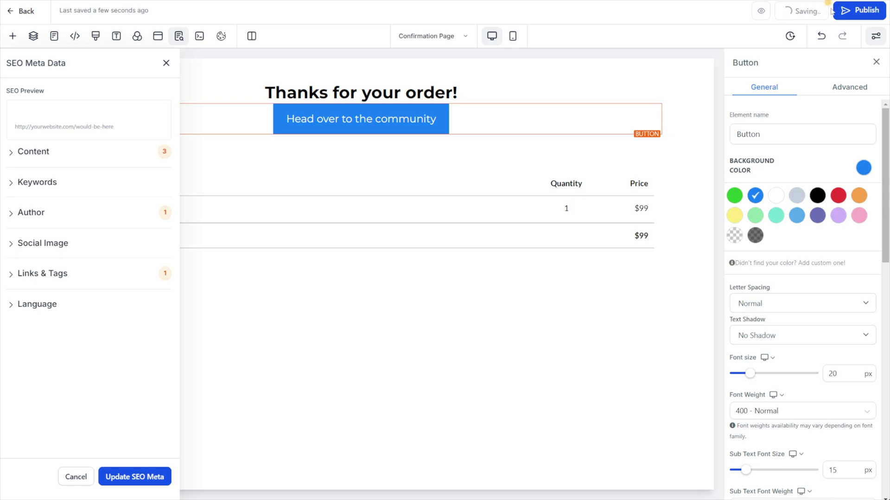
Close the SEO Meta Data panel while the page save finishes.
click(166, 63)
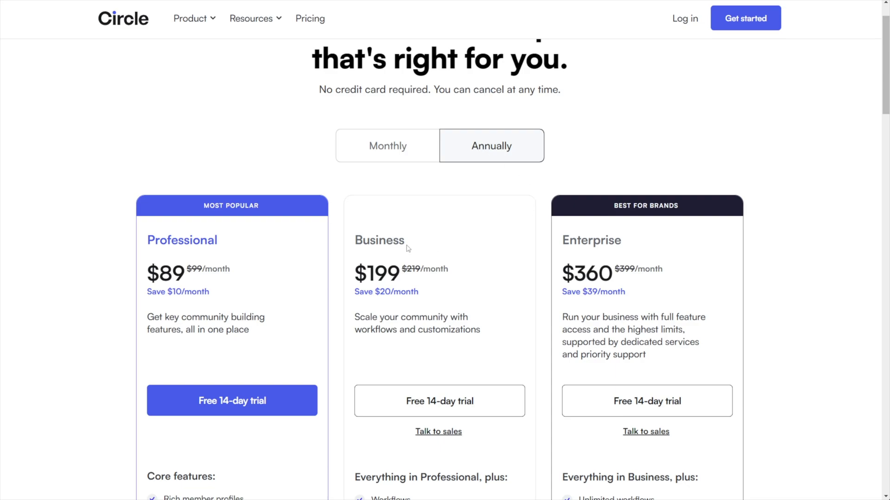
drag(405, 242, 358, 240)
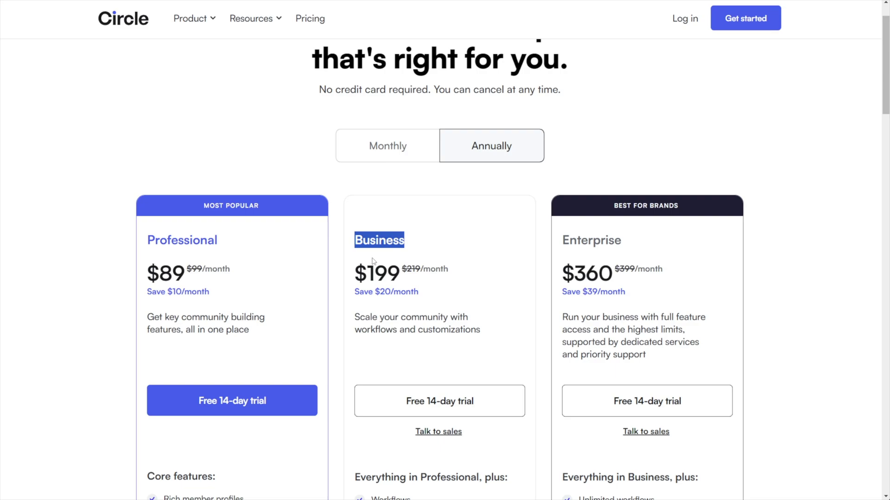
click(396, 158)
click(498, 156)
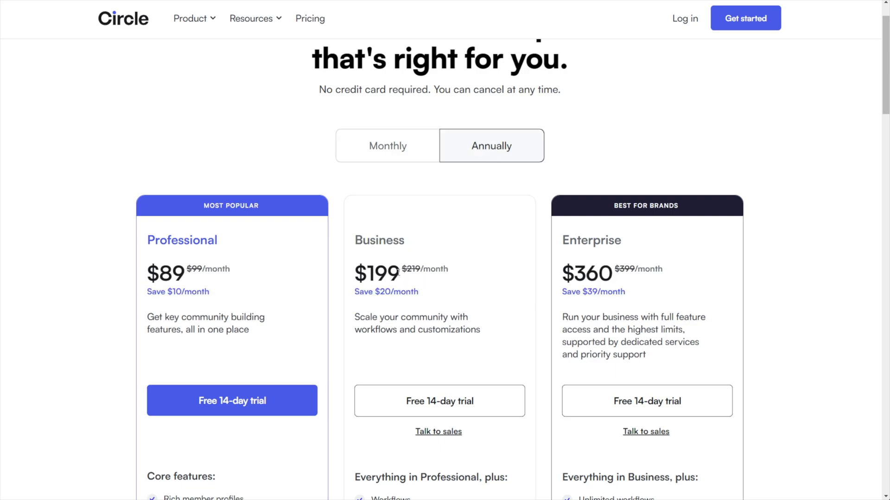
scroll(398, 271, down, 8)
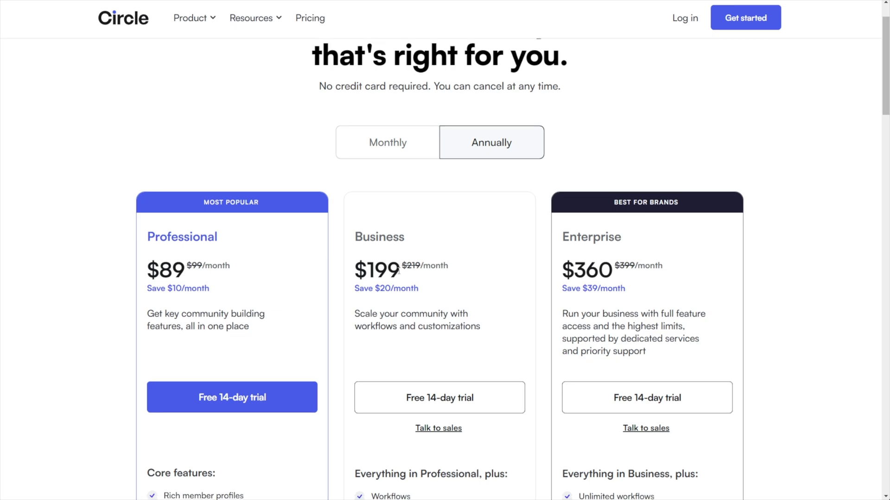
drag(372, 137, 419, 144)
drag(373, 193, 436, 212)
click(433, 214)
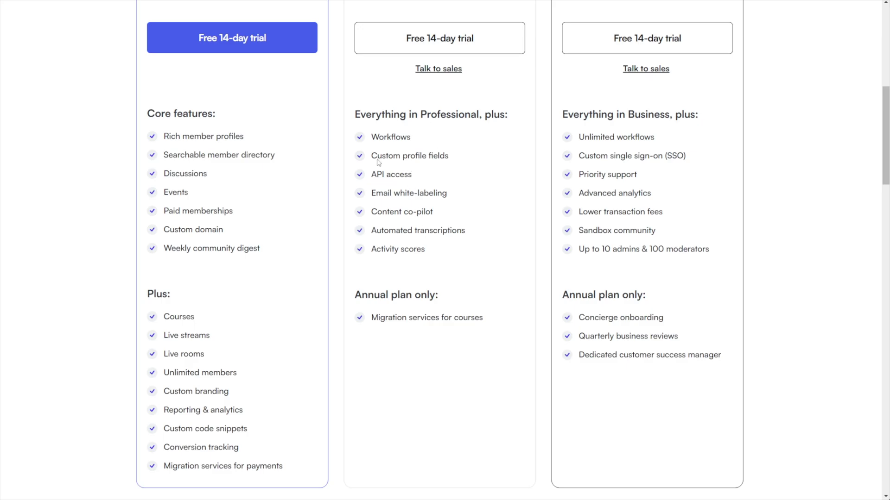
scroll(402, 217, up, 5)
scroll(279, 230, up, 2)
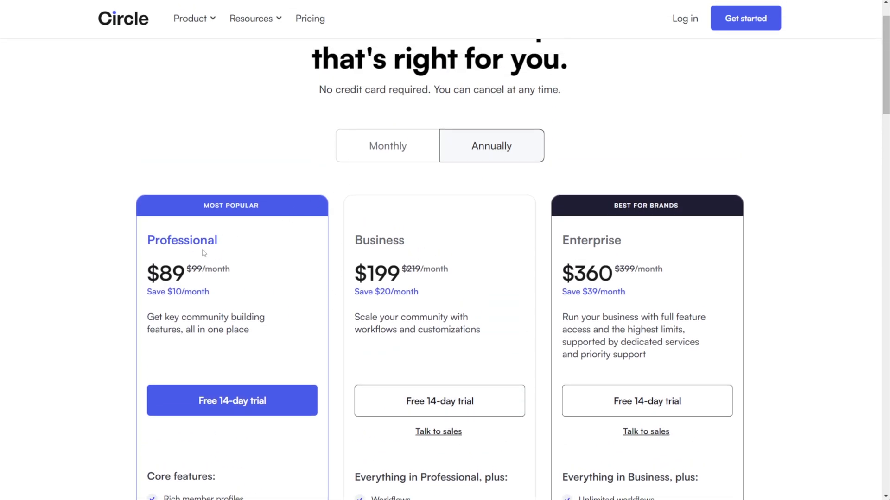
scroll(200, 259, down, 3)
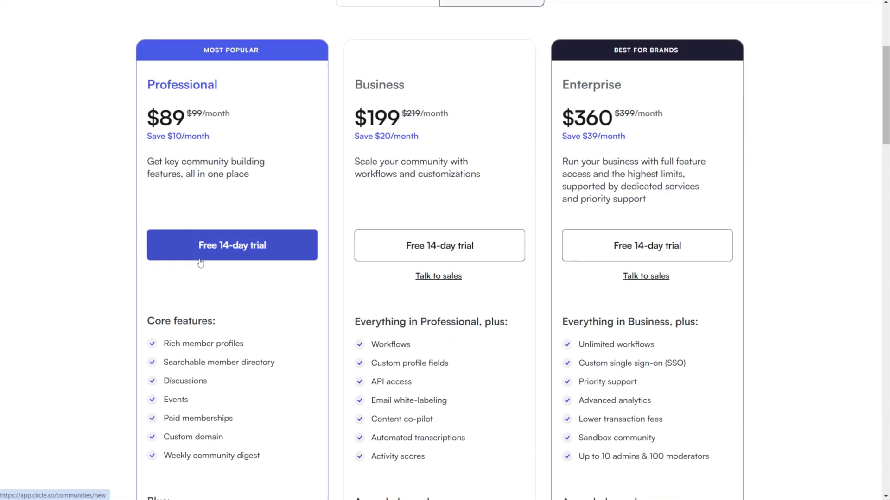
scroll(201, 263, down, 4)
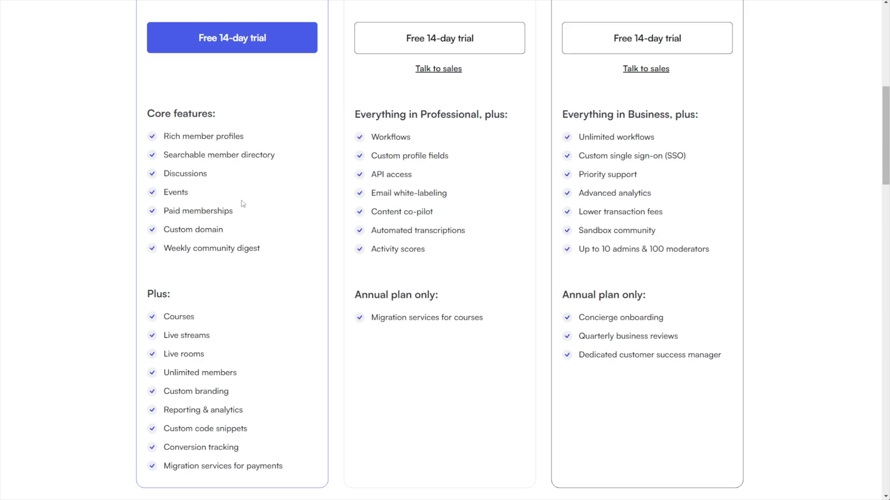
scroll(242, 204, up, 4)
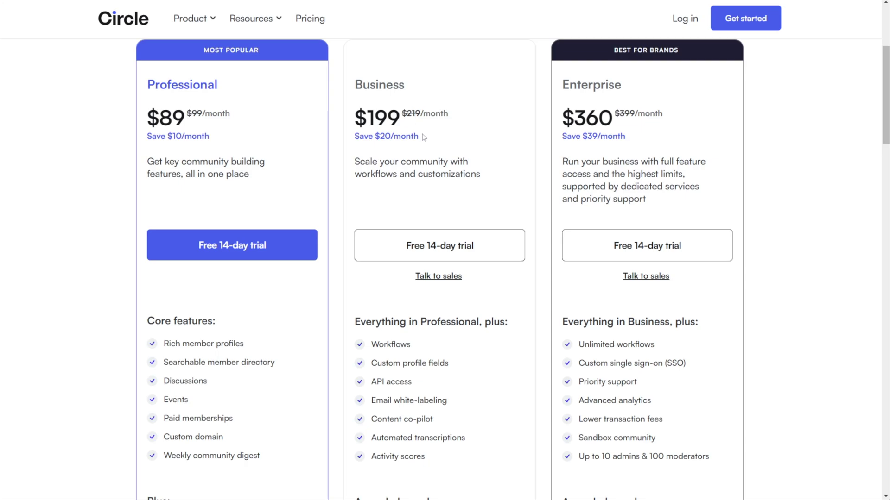
scroll(428, 269, down, 2)
scroll(417, 237, up, 2)
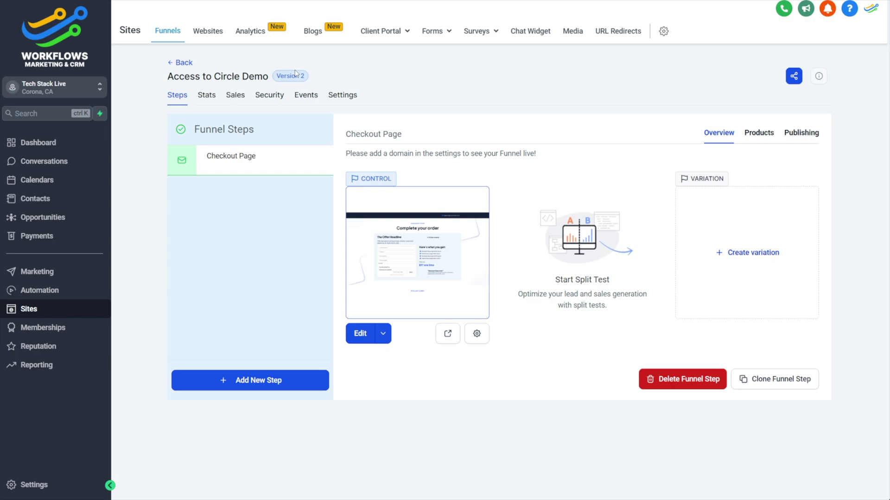
Create a blank workflow named 'Access to Circle Course' and bring up its trigger list.
click(53, 294)
click(787, 72)
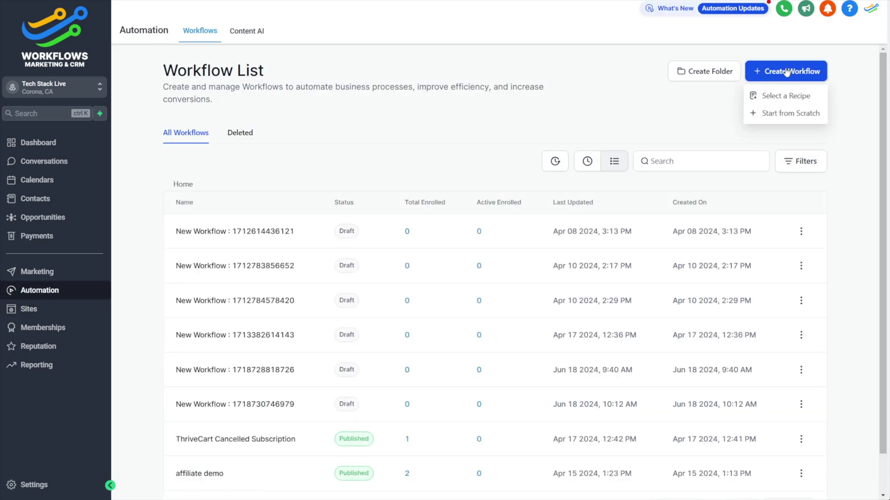
text(Access )
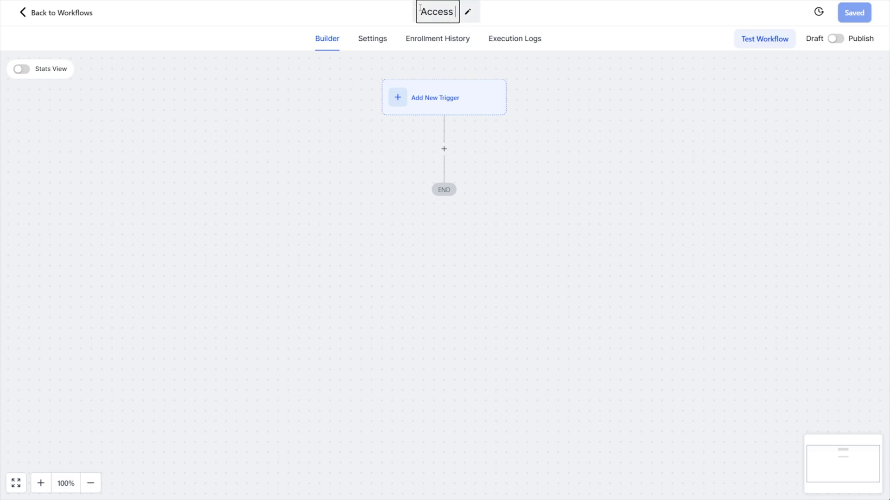
text(to Circle Course)
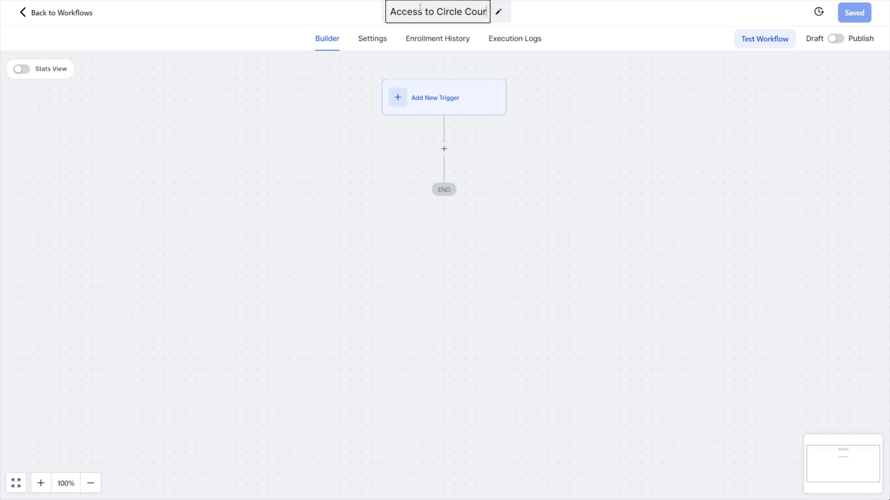
click(531, 21)
click(433, 99)
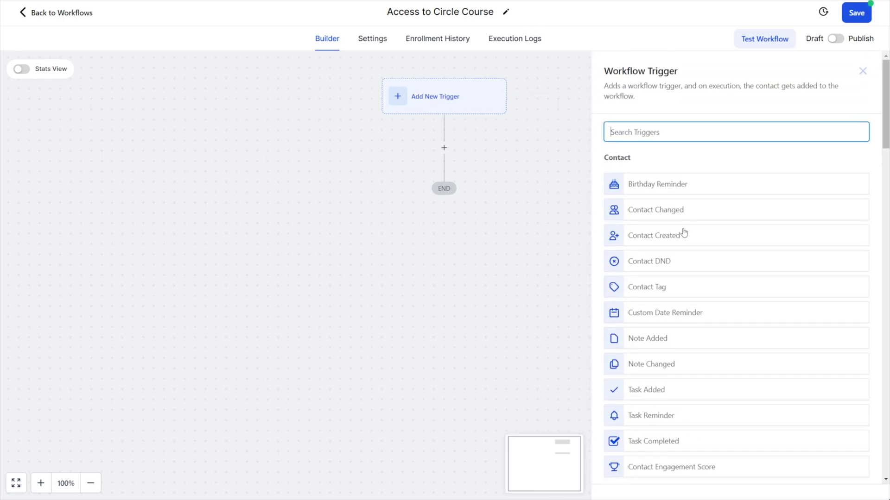
Save an Order Submitted trigger filtered to Global Product is Widget A.
scroll(717, 213, down, 20)
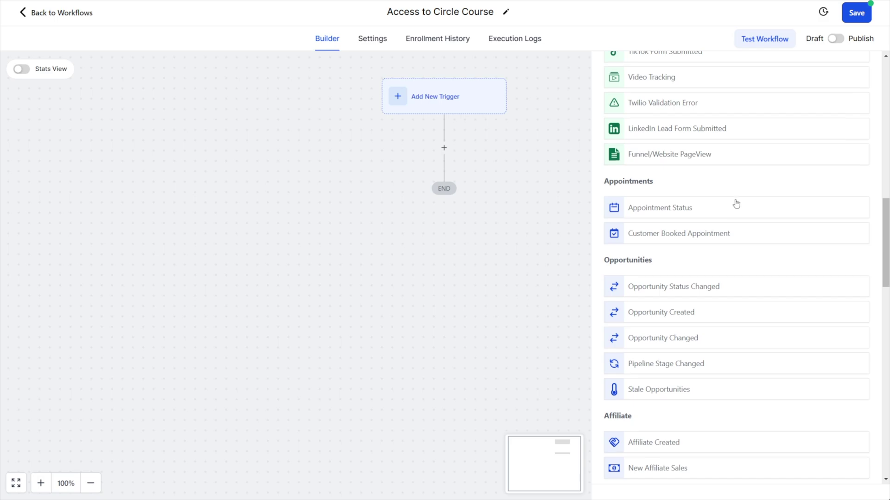
scroll(736, 209, down, 3)
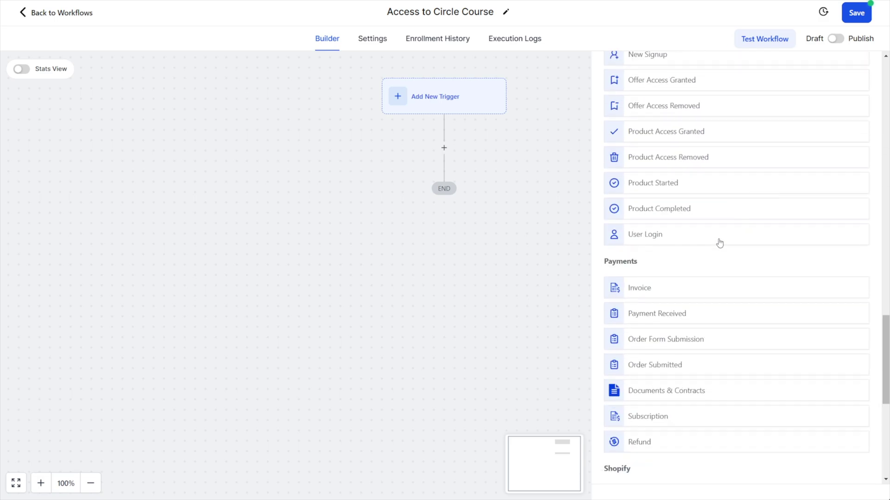
scroll(661, 285, down, 2)
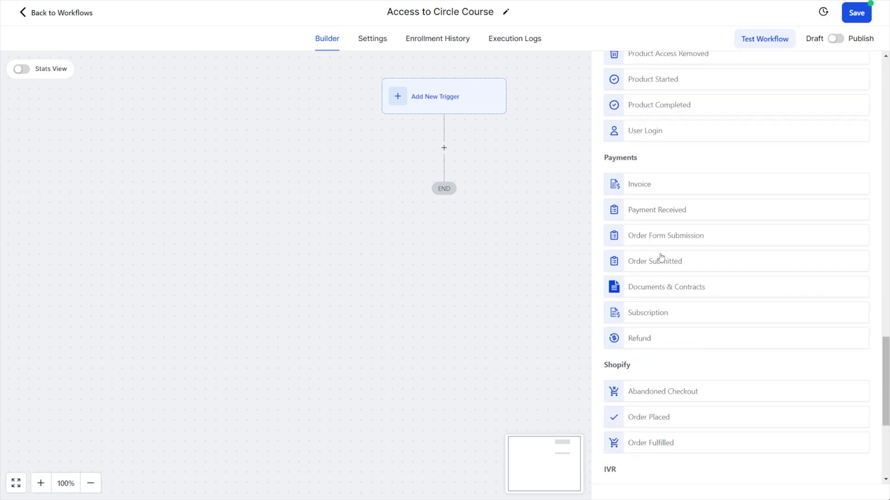
click(654, 263)
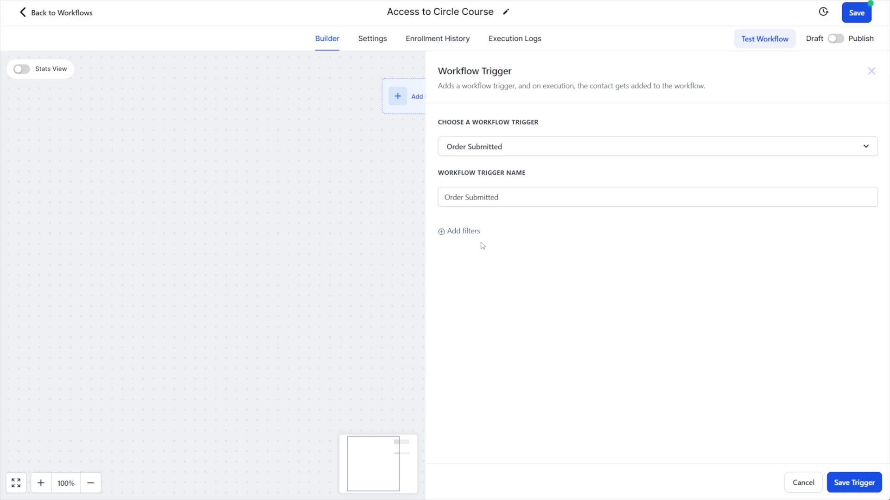
click(455, 232)
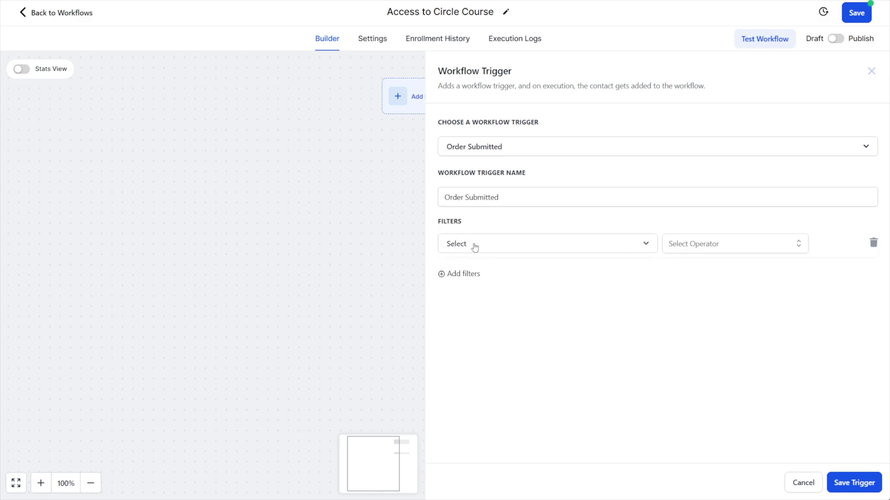
click(475, 245)
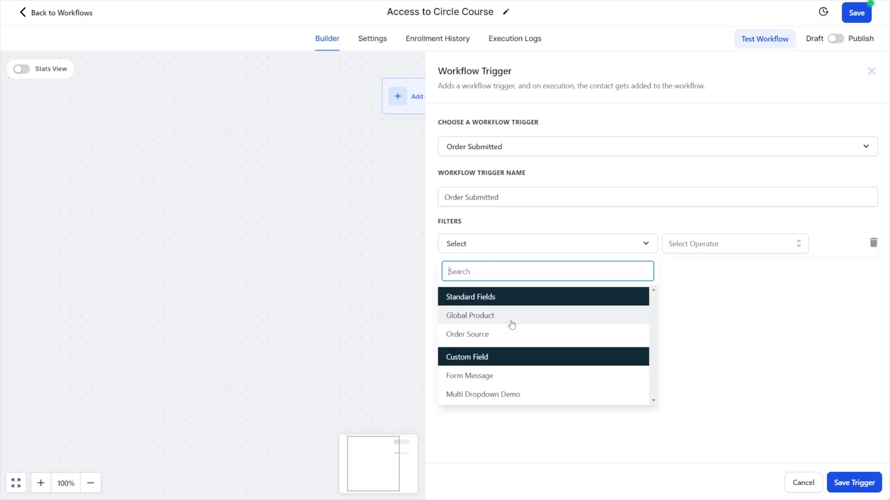
click(477, 321)
click(679, 247)
click(678, 268)
click(722, 244)
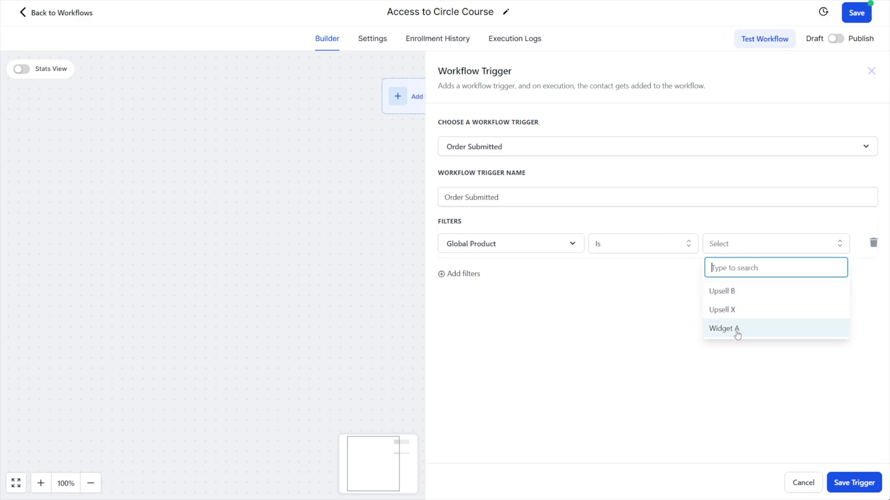
click(737, 333)
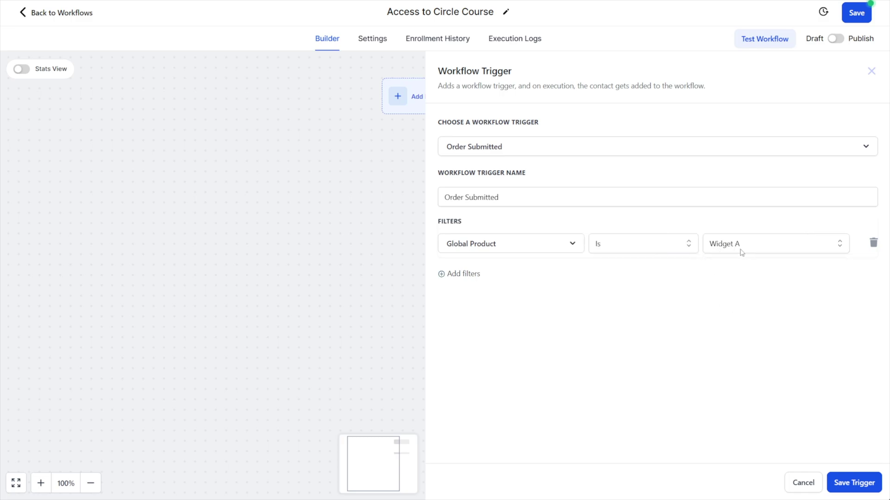
click(854, 483)
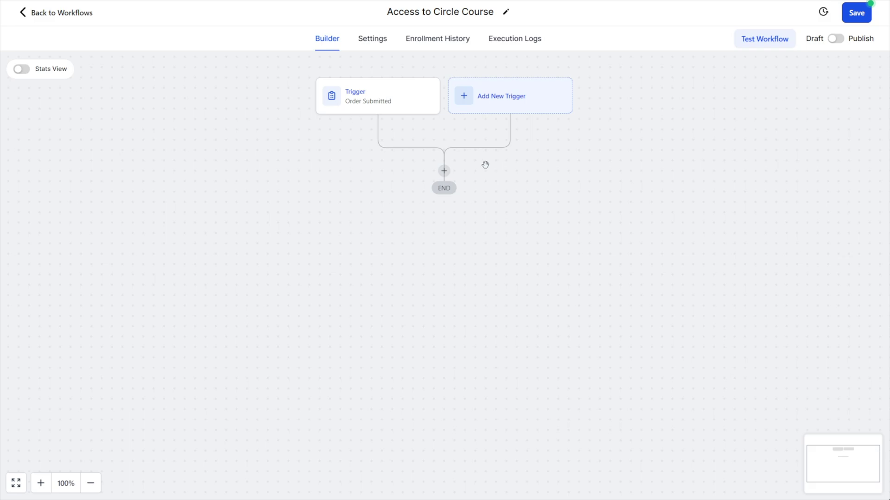
Add a Webhook action after the trigger, found by searching 'web'.
click(444, 173)
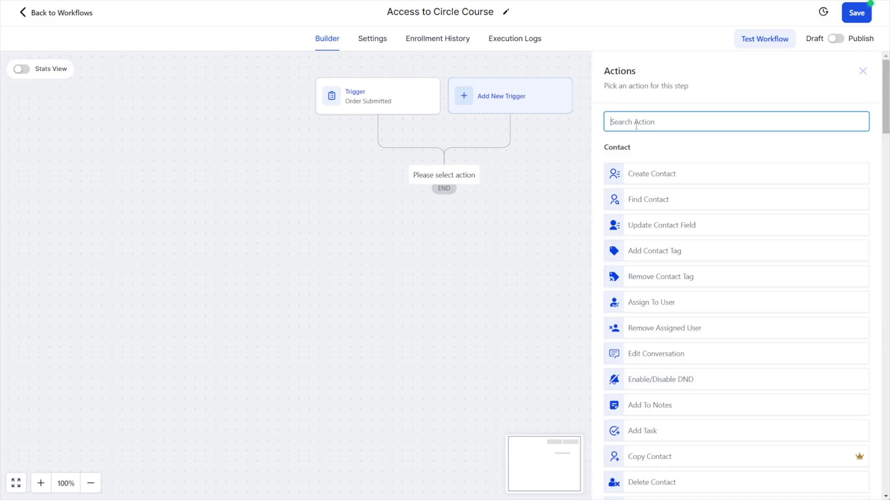
text(web)
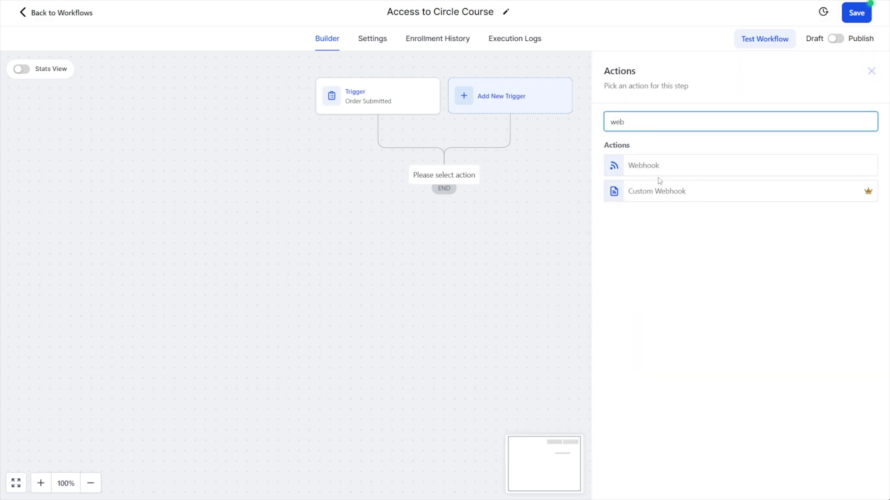
click(655, 171)
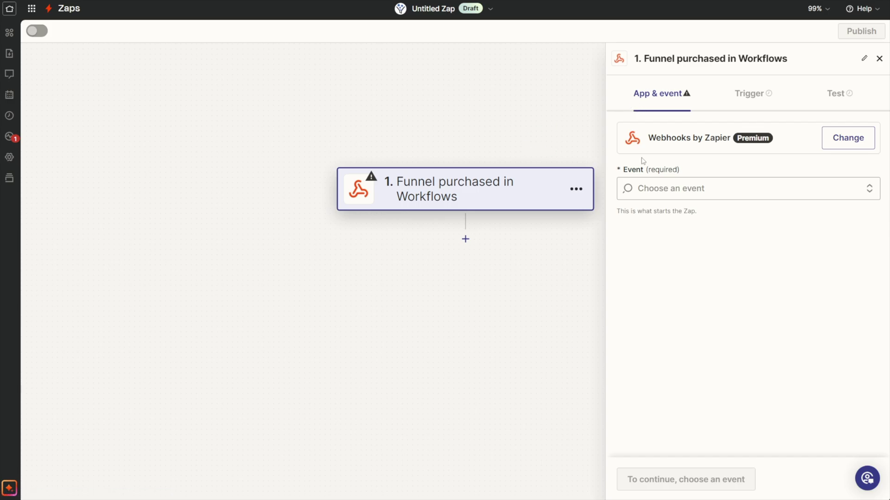
Set the Zapier trigger event to Catch Hook and copy its webhook URL.
click(683, 190)
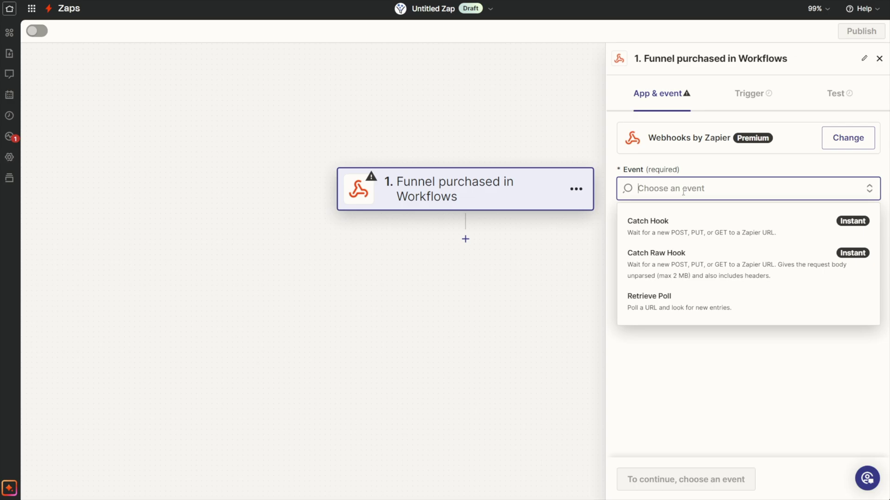
click(656, 227)
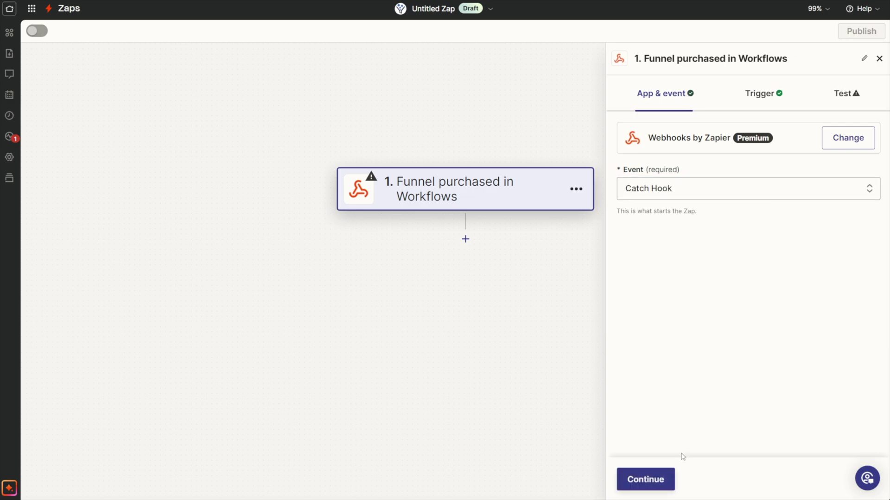
click(650, 482)
click(648, 481)
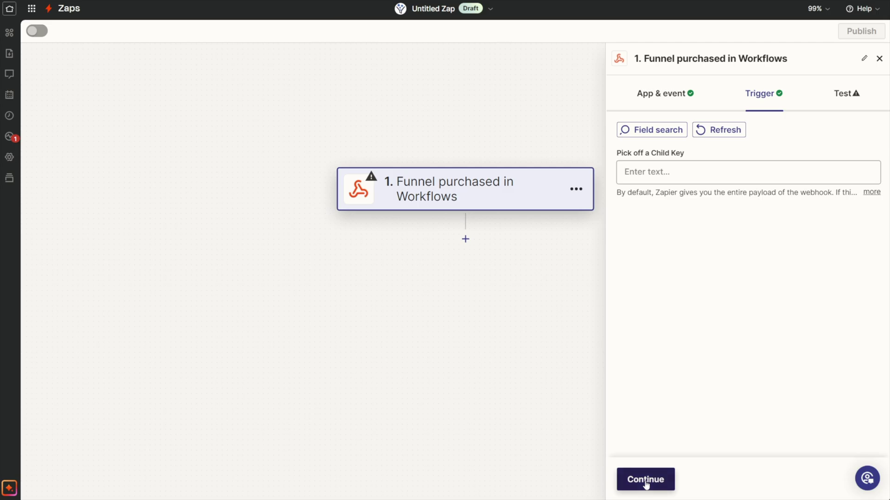
click(841, 195)
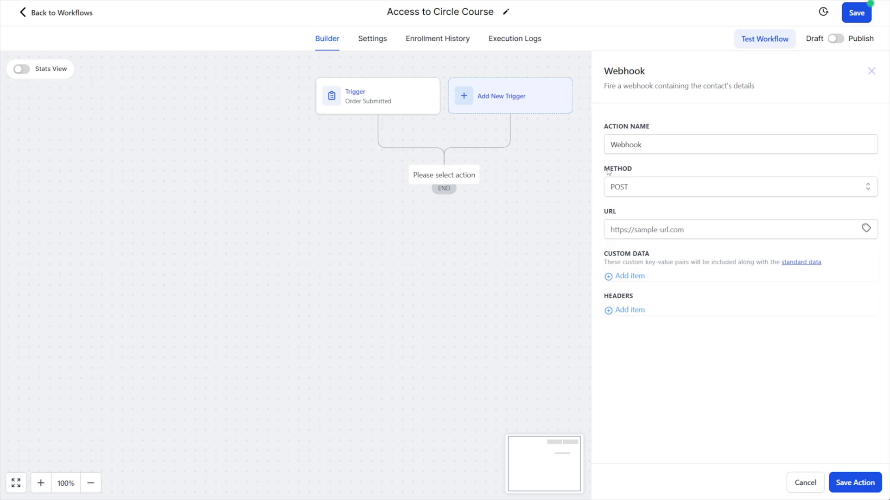
Paste the Zapier catch-hook URL into the Webhook action, leave custom data empty, and save it.
click(645, 230)
key(ctrl+v)
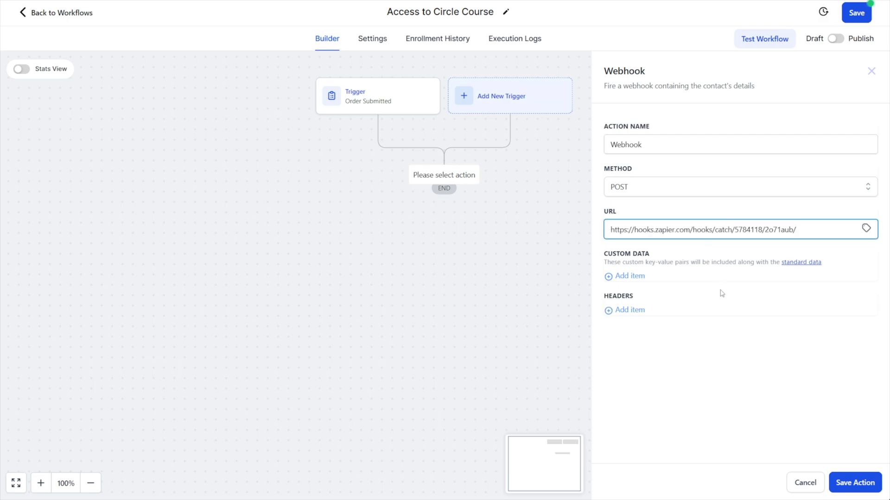
click(708, 379)
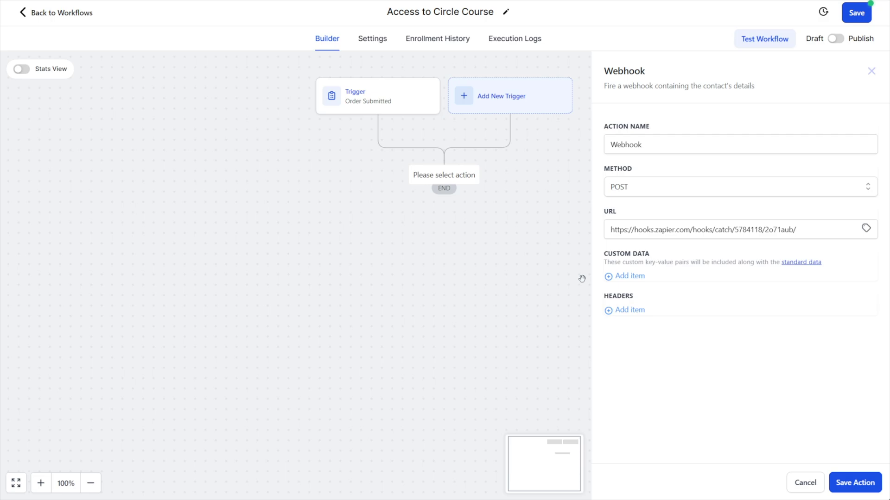
click(633, 277)
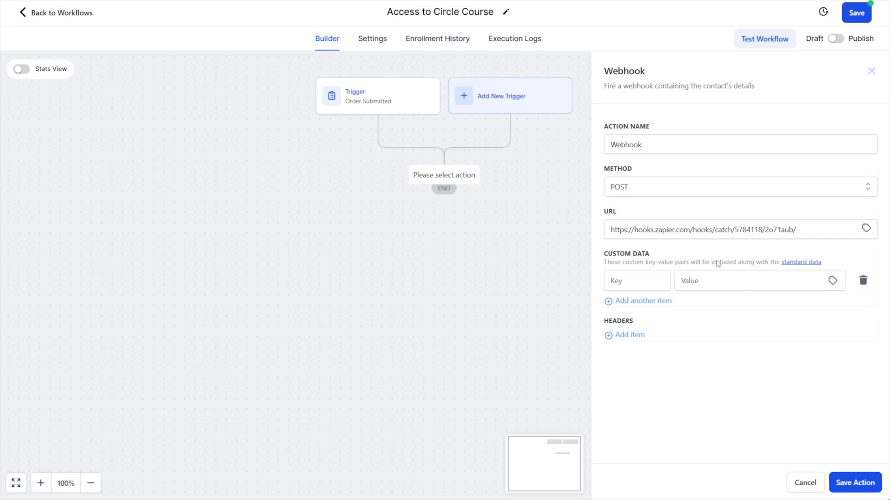
click(863, 280)
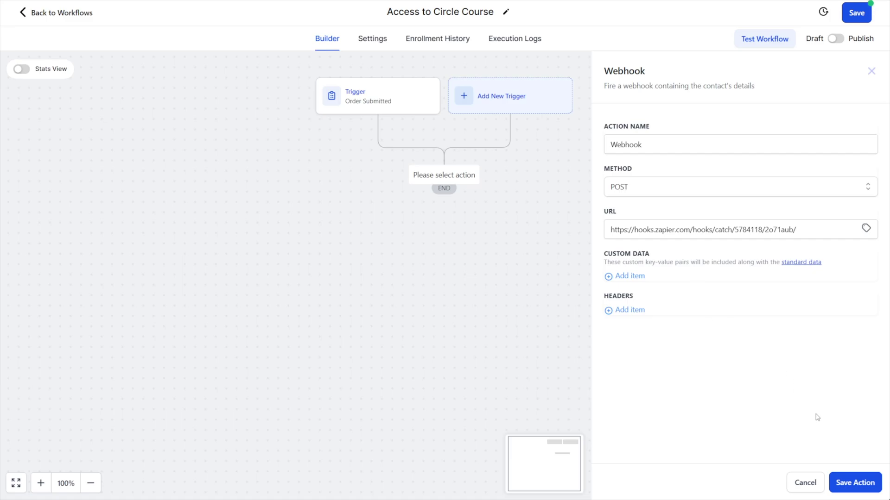
click(862, 485)
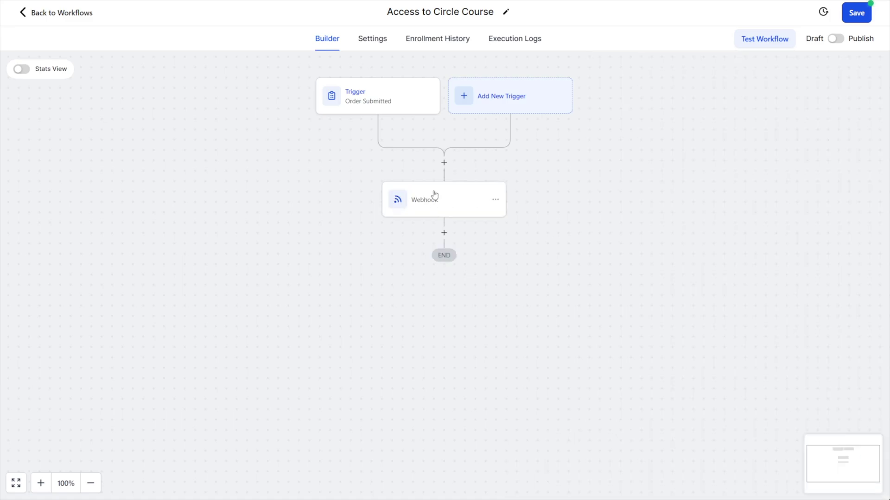
Run a workflow test using the selected test contact.
click(763, 40)
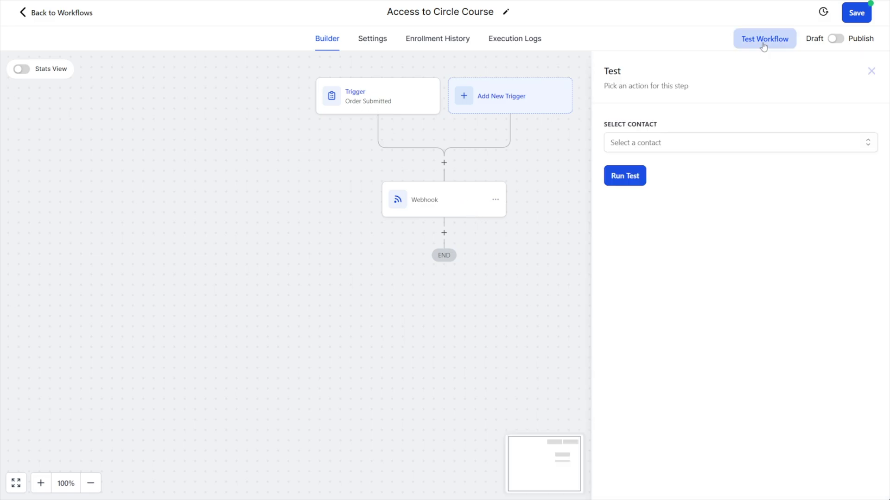
click(677, 144)
click(618, 224)
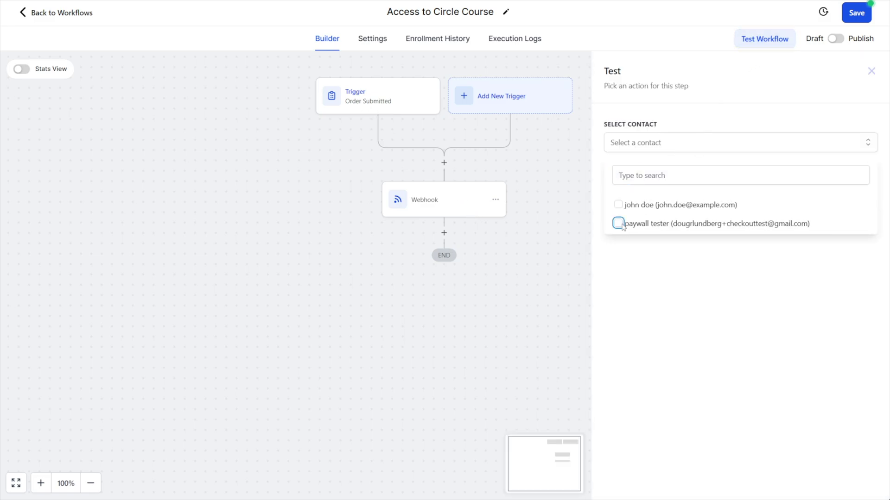
click(640, 297)
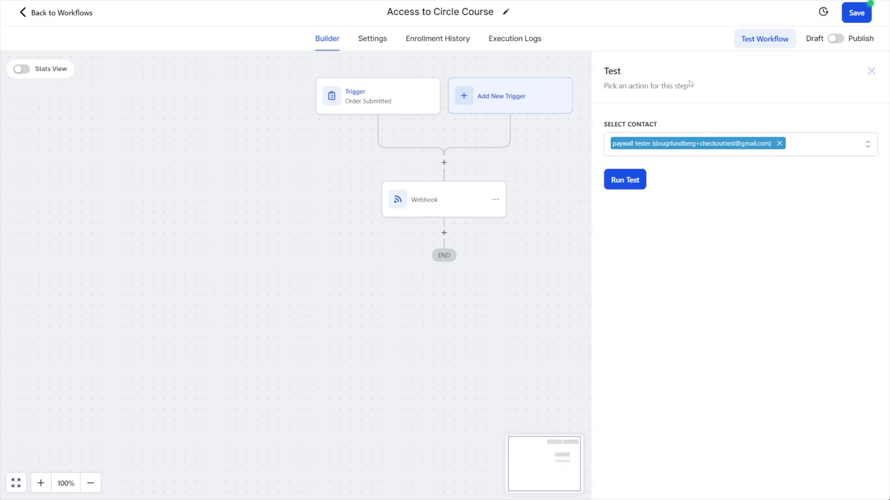
click(625, 184)
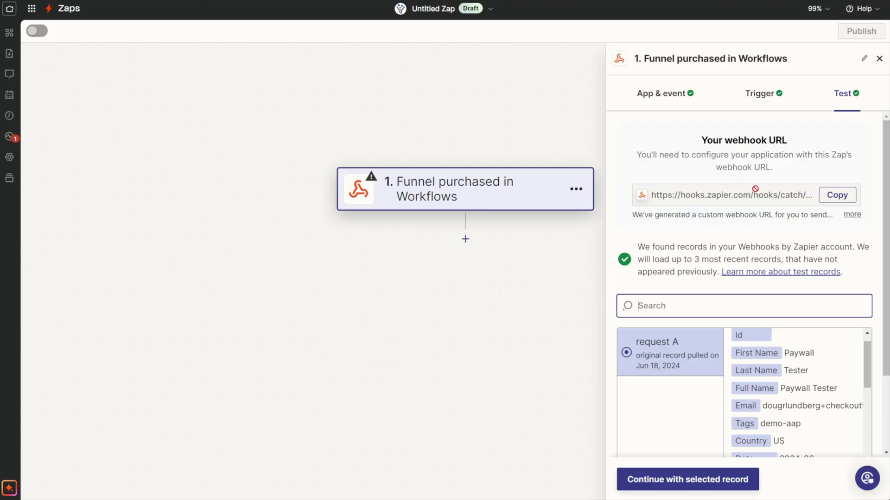
Add Circle as the zap's second step with the Invite Member event.
click(674, 484)
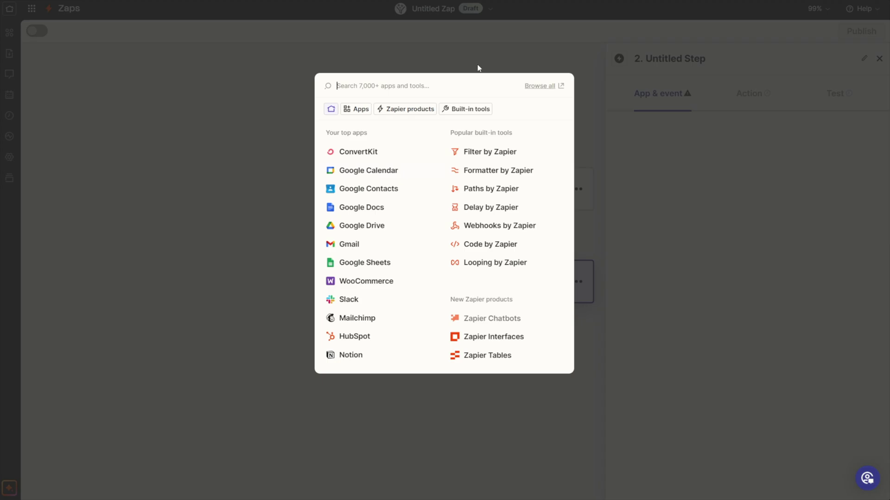
text(circle)
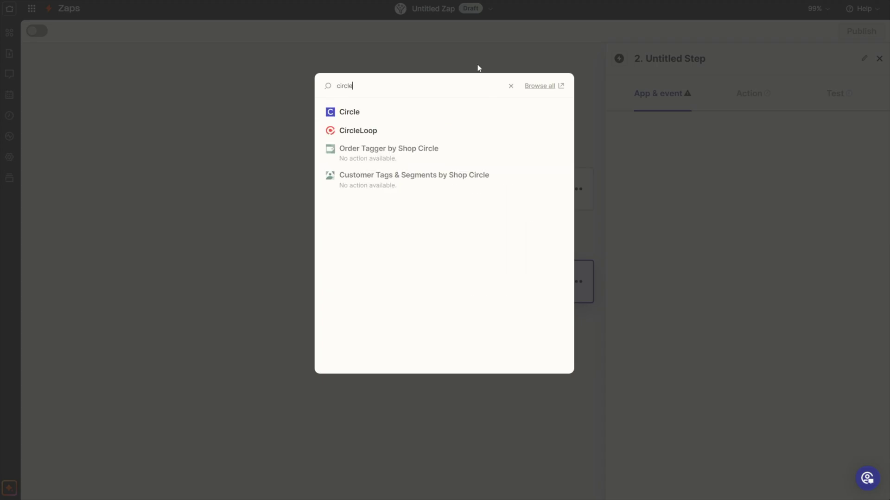
click(353, 113)
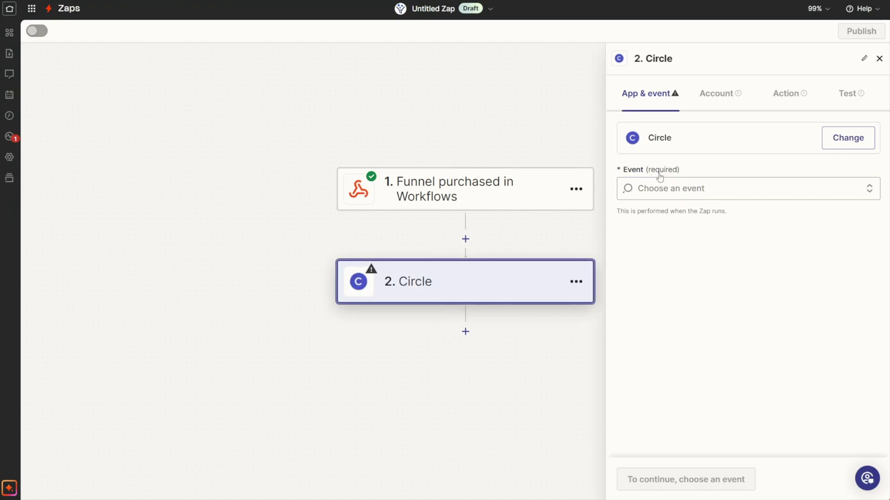
click(667, 189)
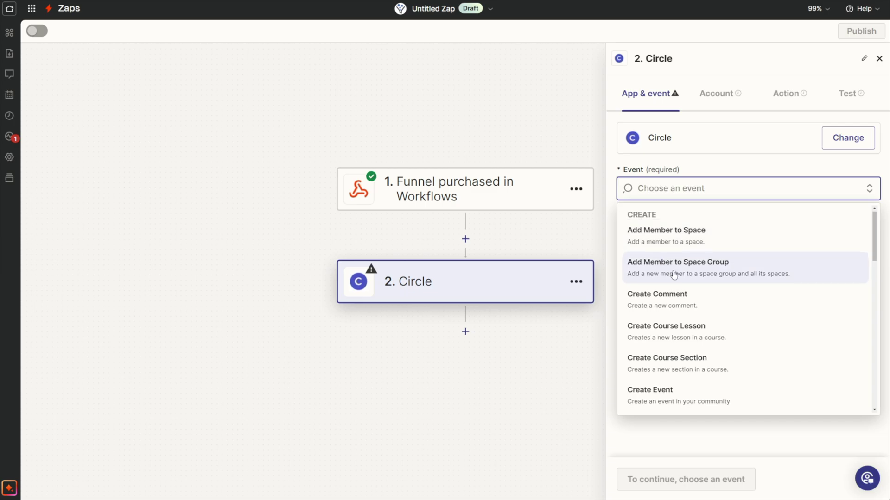
scroll(675, 275, down, 3)
scroll(676, 275, down, 1)
click(662, 254)
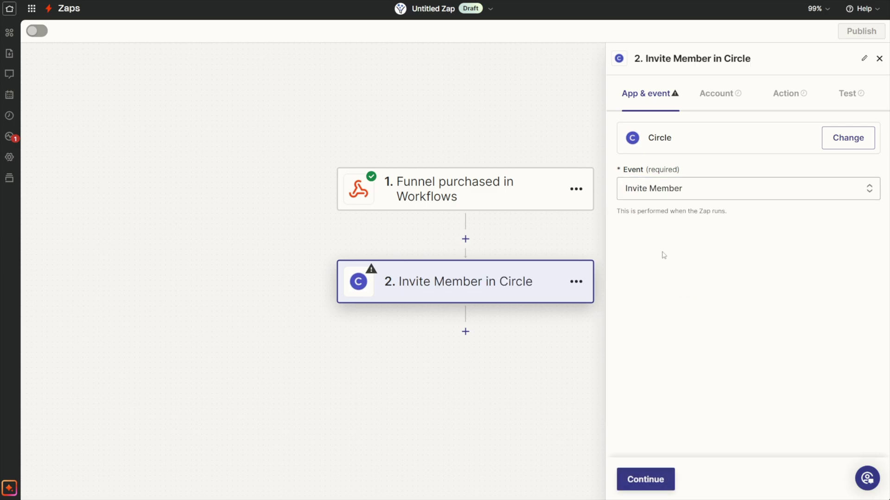
click(651, 482)
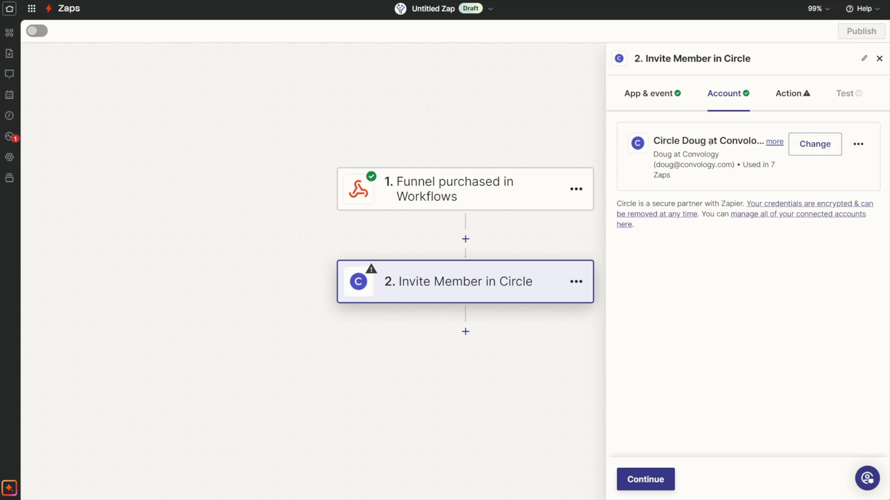
Map the webhook's Email and First Name into Email and Name, and choose the Convology community.
click(646, 479)
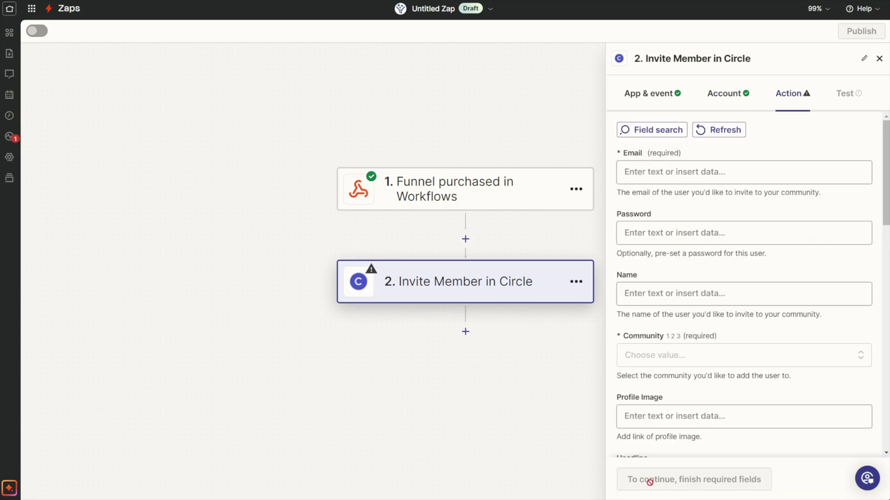
click(661, 170)
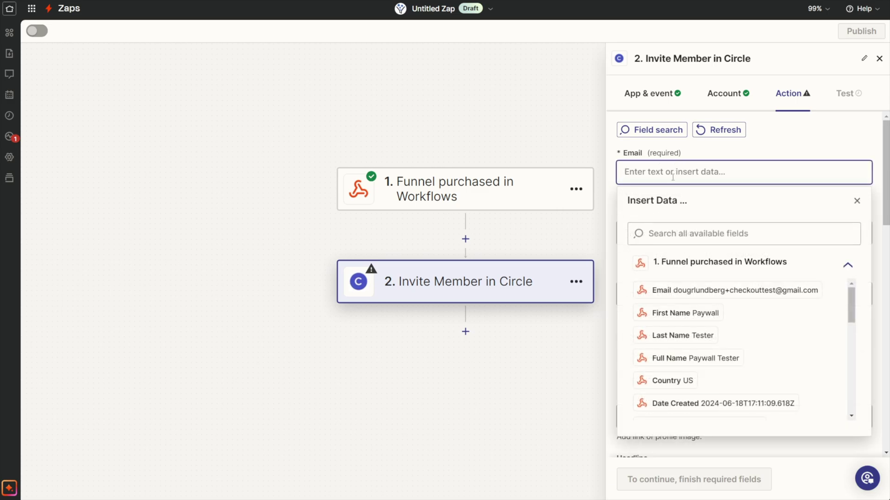
click(713, 291)
click(750, 149)
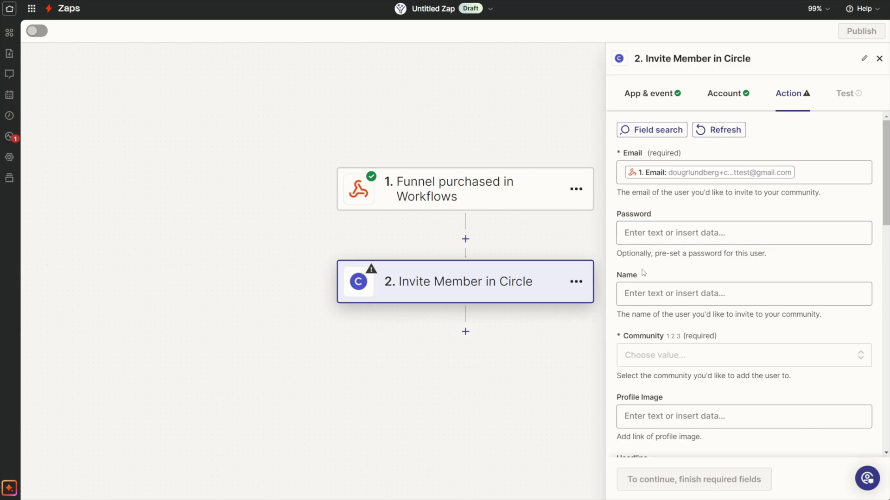
click(637, 291)
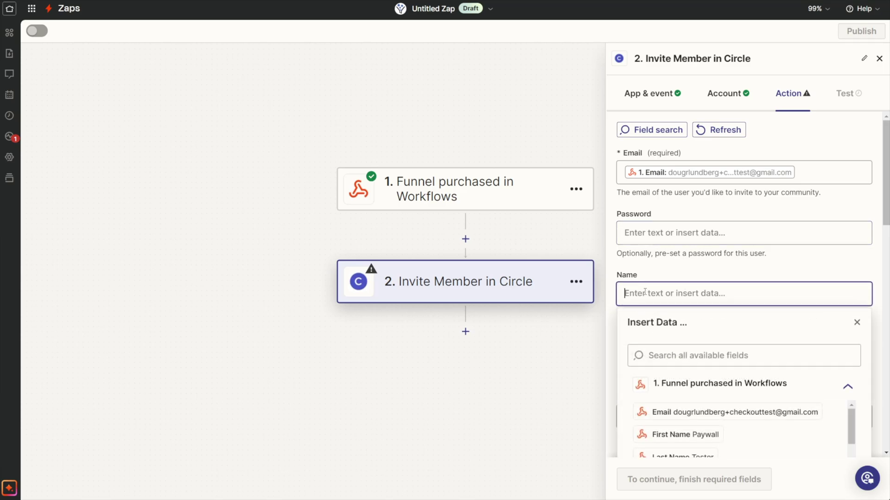
click(702, 440)
click(661, 272)
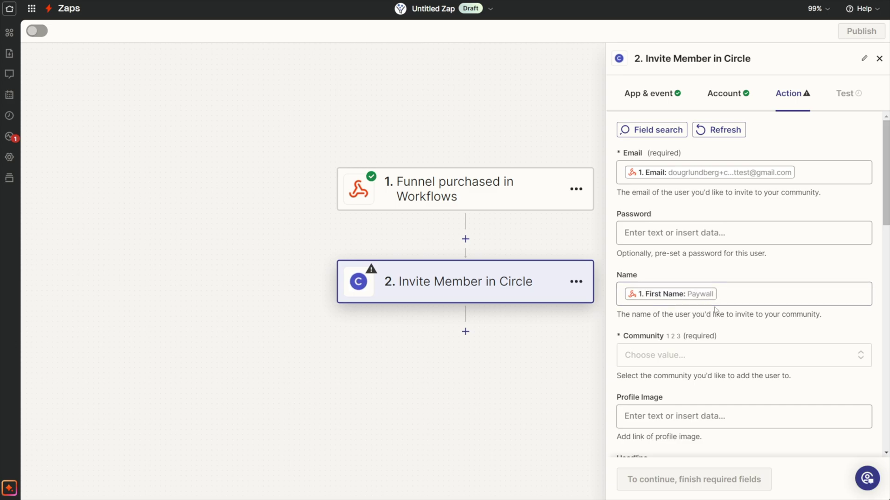
scroll(661, 272, down, 2)
click(661, 252)
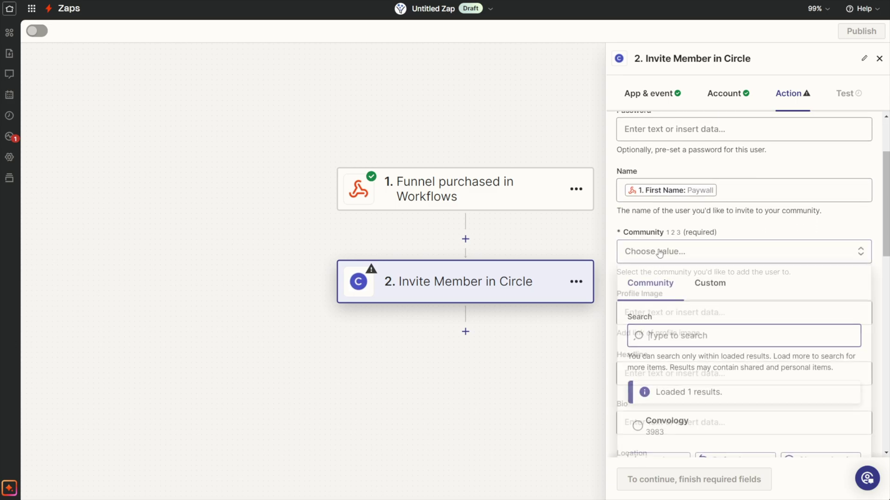
click(654, 425)
Set Add to Space(s) to 'Building with Astra and Spectra'.
scroll(688, 305, down, 2)
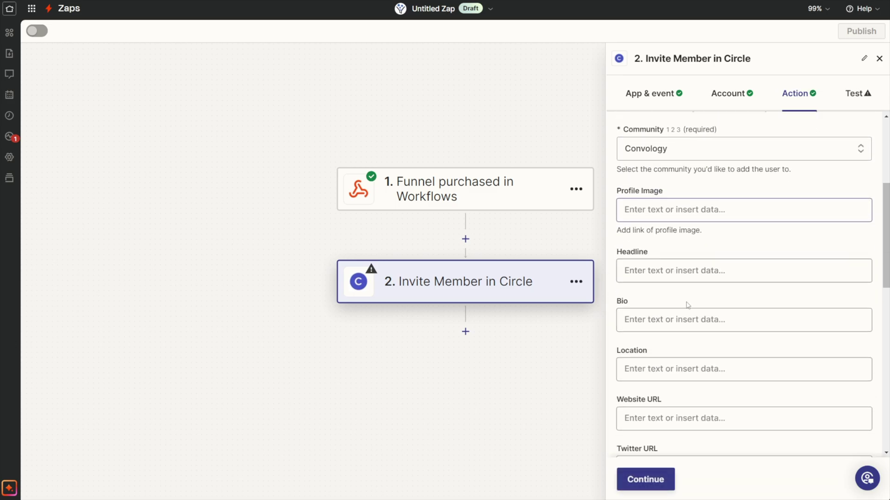
scroll(682, 294, down, 2)
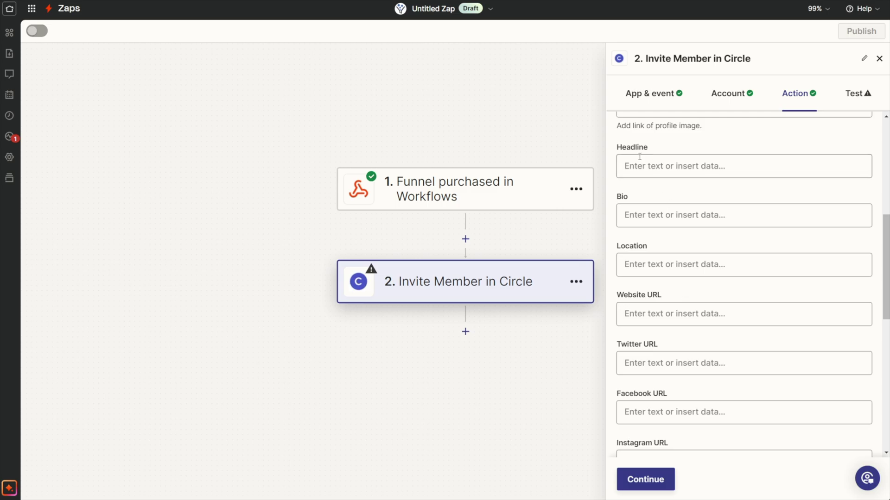
scroll(646, 171, up, 4)
scroll(661, 200, down, 3)
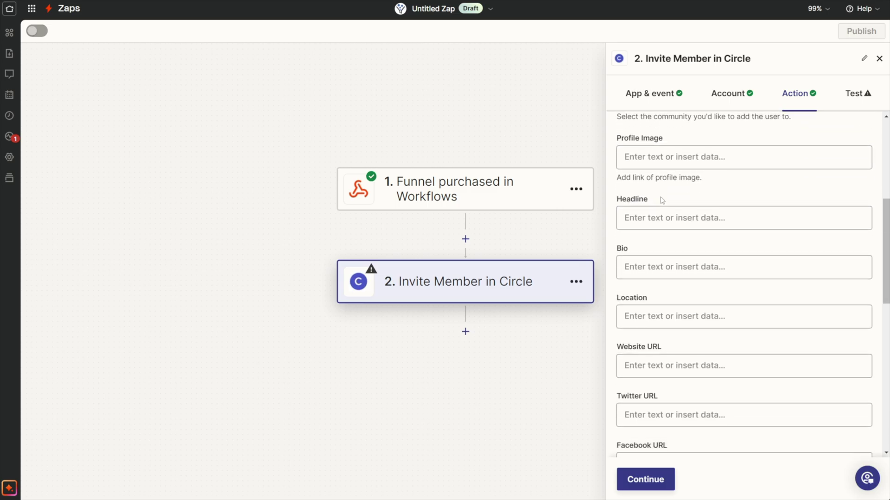
scroll(662, 200, down, 7)
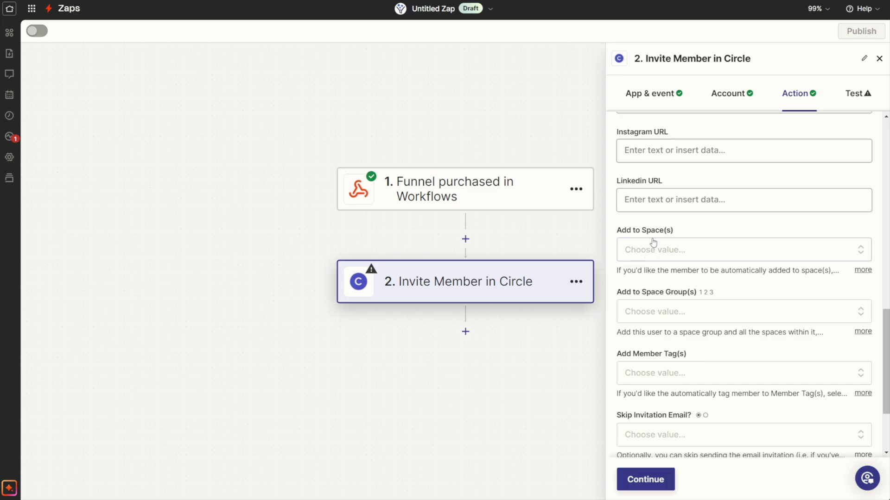
scroll(655, 248, down, 2)
click(661, 256)
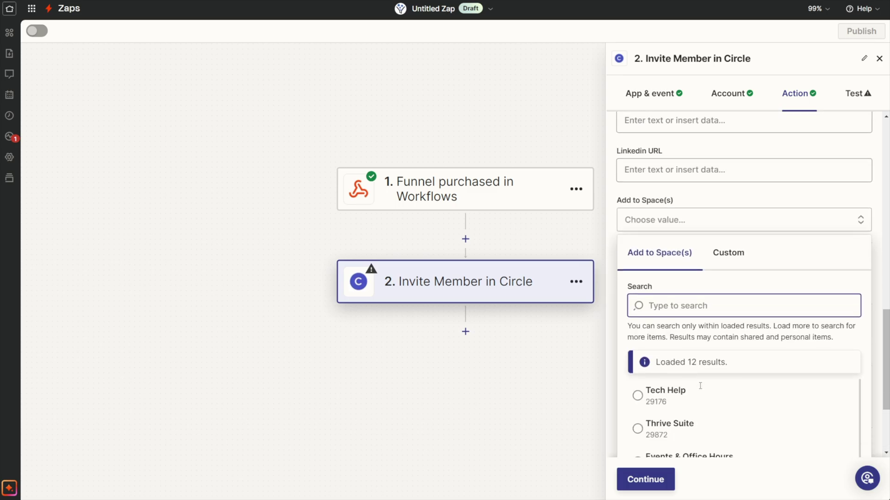
click(732, 438)
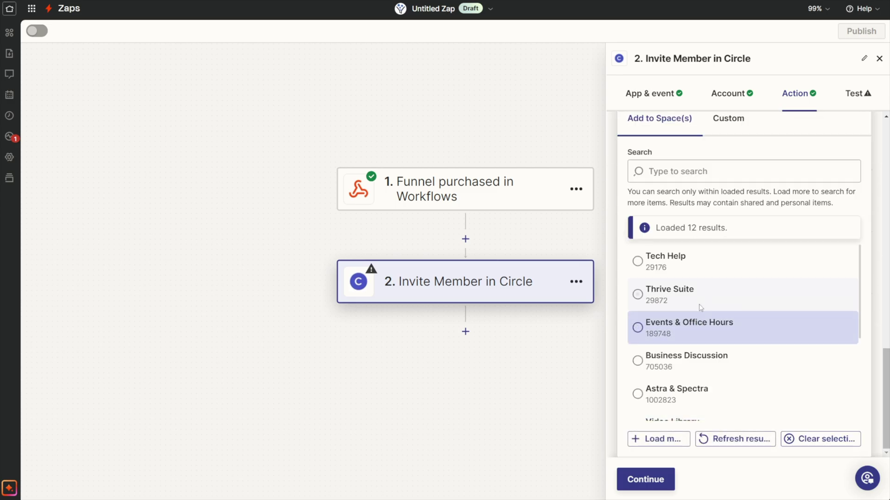
scroll(663, 306, down, 2)
scroll(662, 308, up, 1)
scroll(661, 309, down, 4)
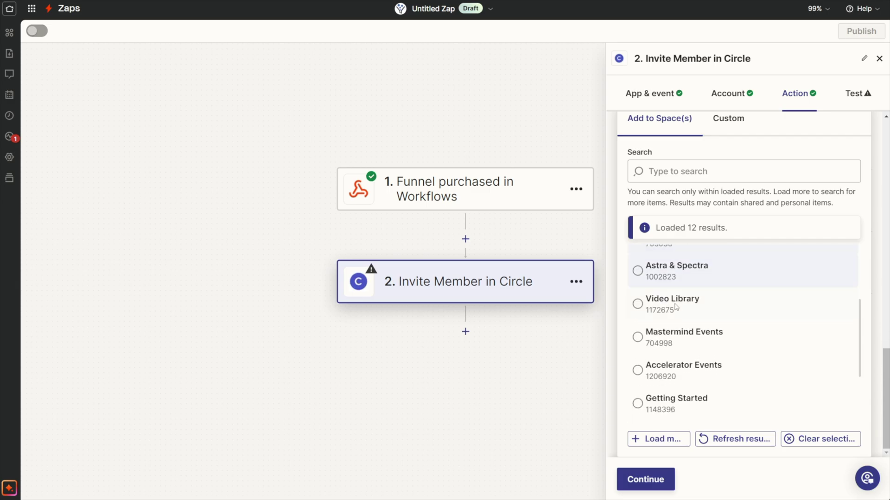
click(734, 376)
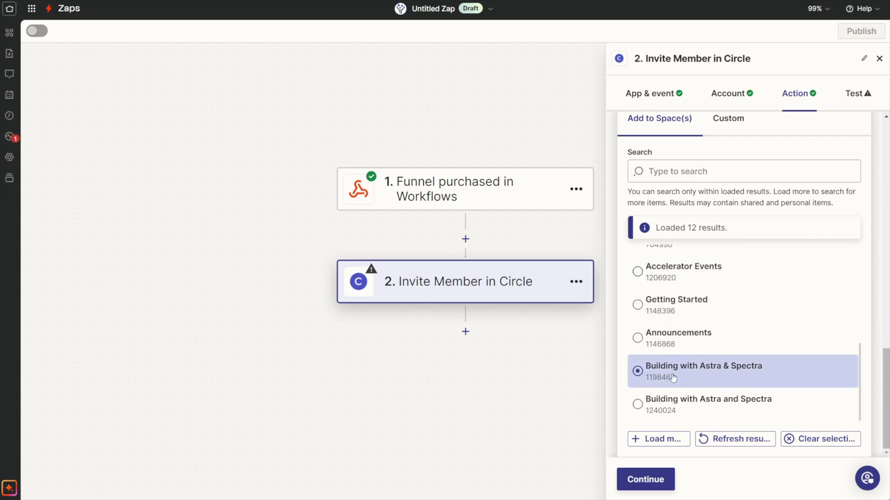
click(669, 406)
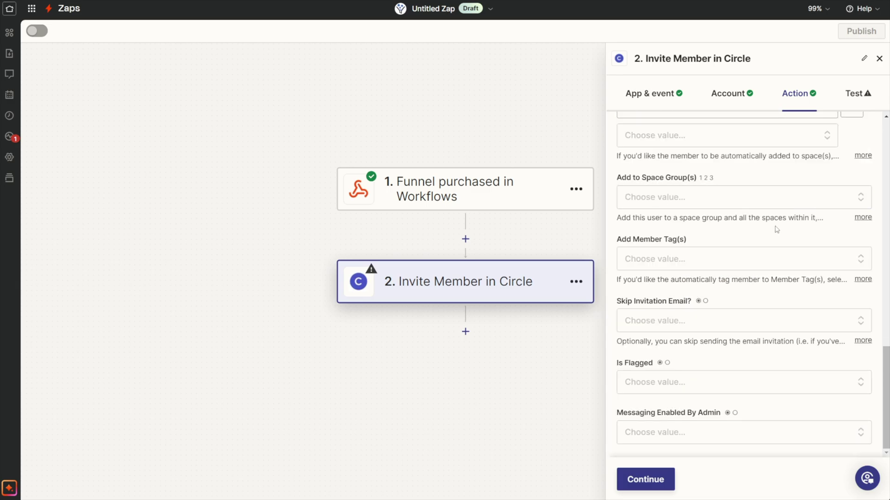
scroll(777, 229, up, 2)
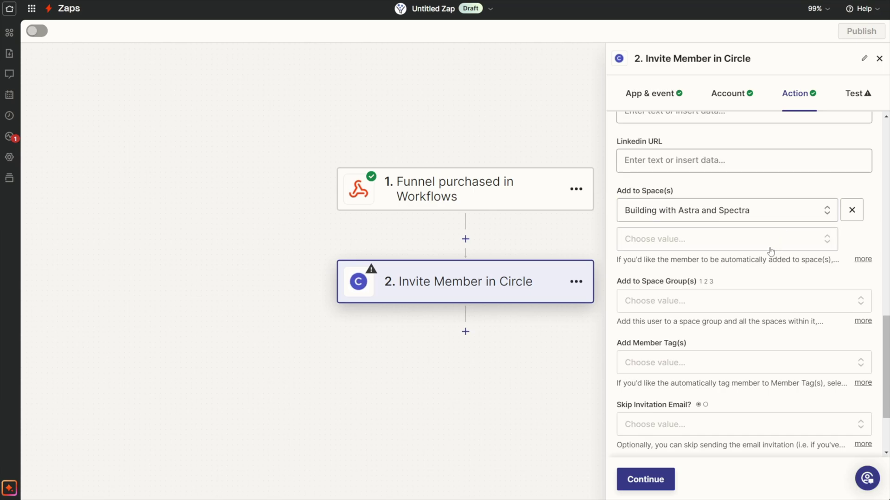
click(679, 307)
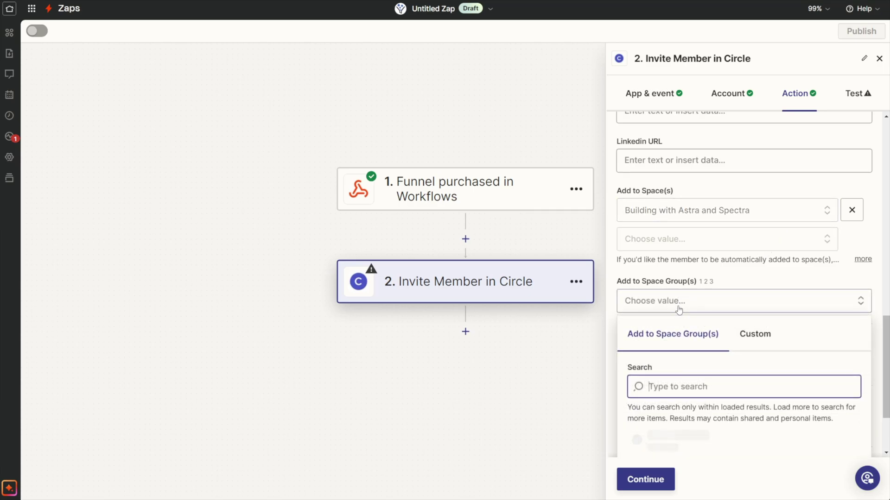
scroll(695, 352, down, 4)
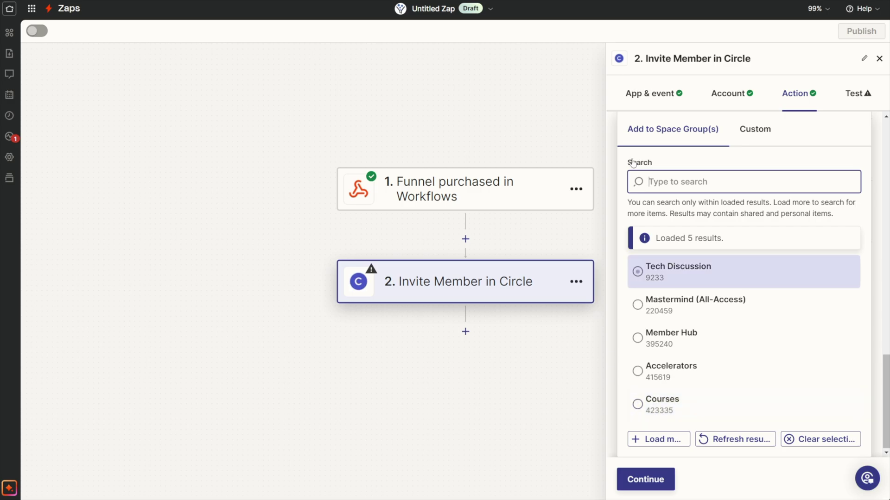
scroll(704, 287, up, 1)
scroll(708, 265, up, 2)
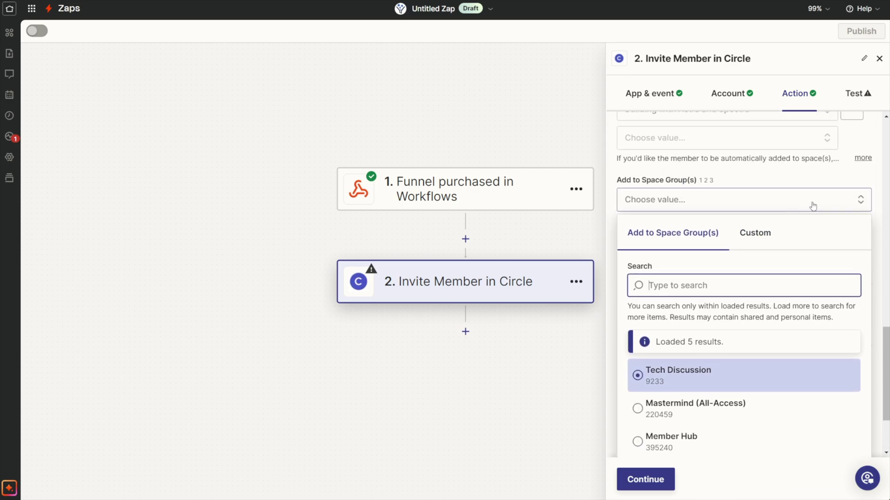
click(820, 176)
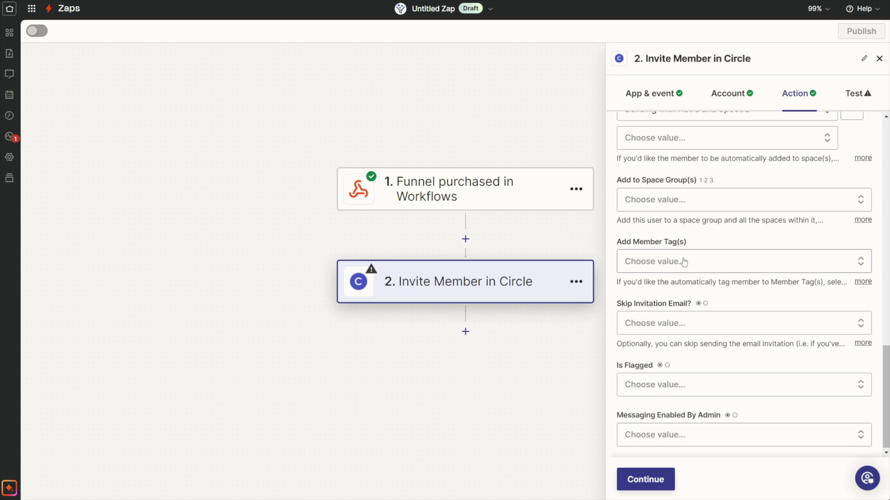
click(654, 264)
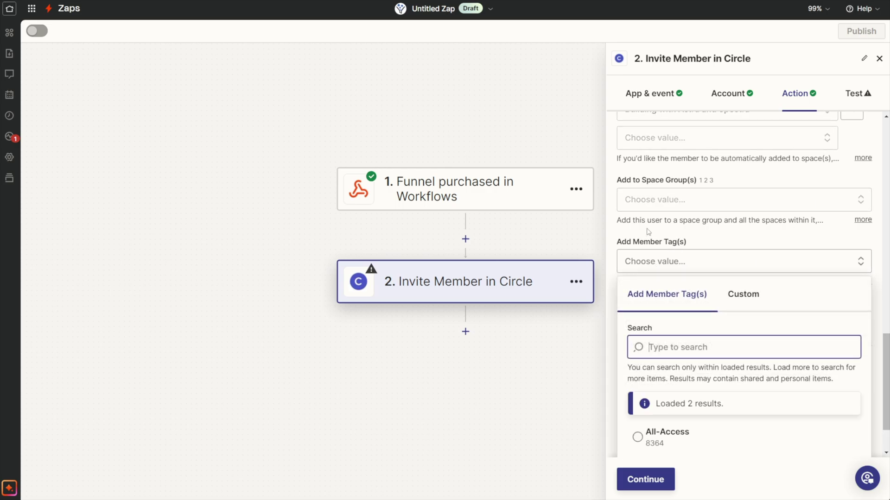
scroll(684, 264, down, 2)
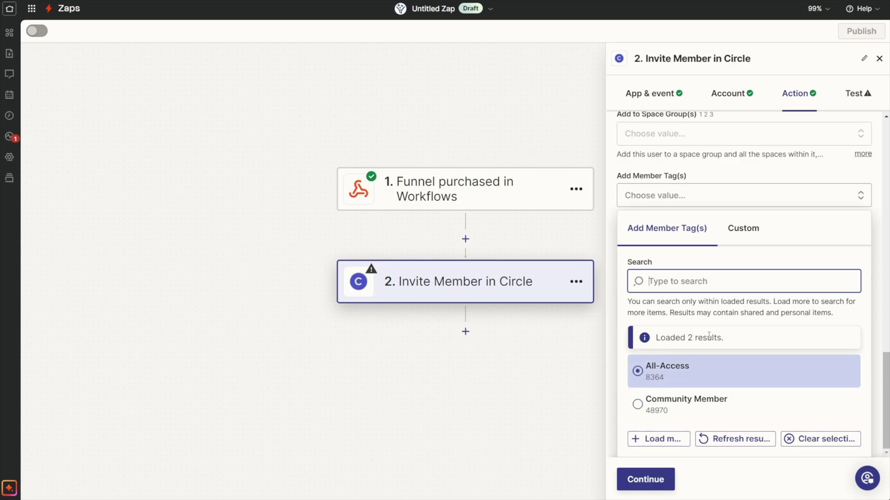
click(670, 381)
click(718, 170)
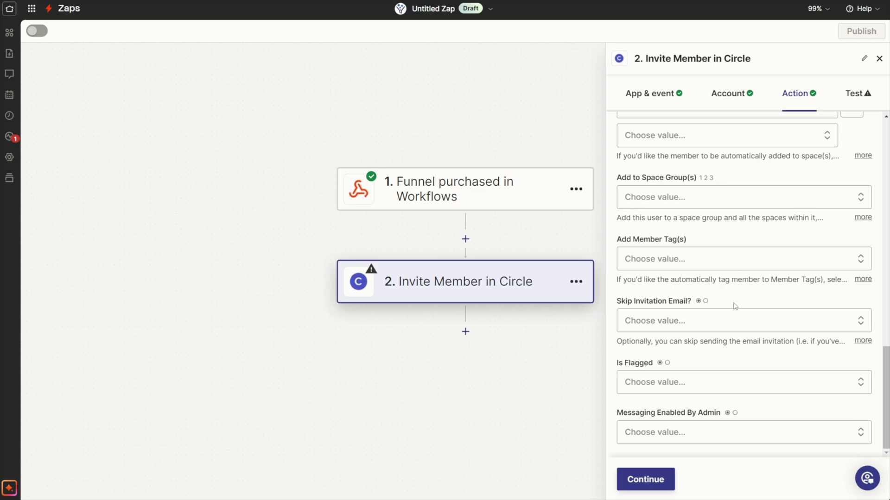
click(689, 326)
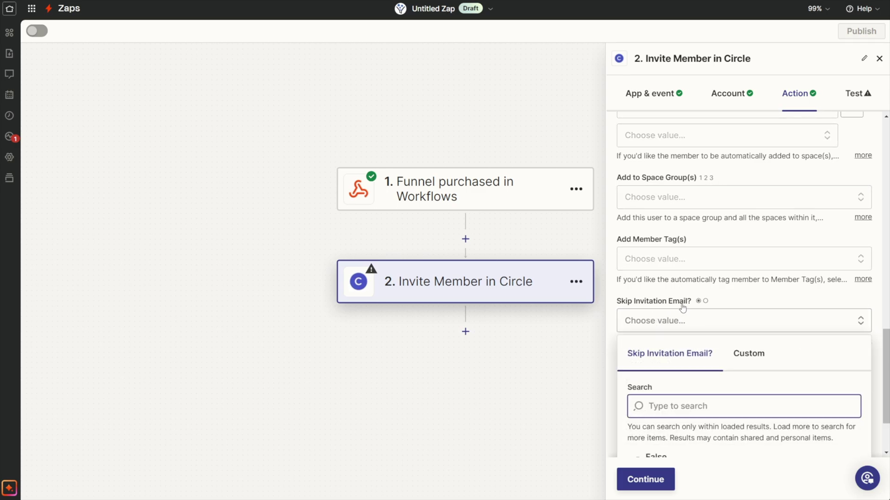
scroll(682, 308, down, 2)
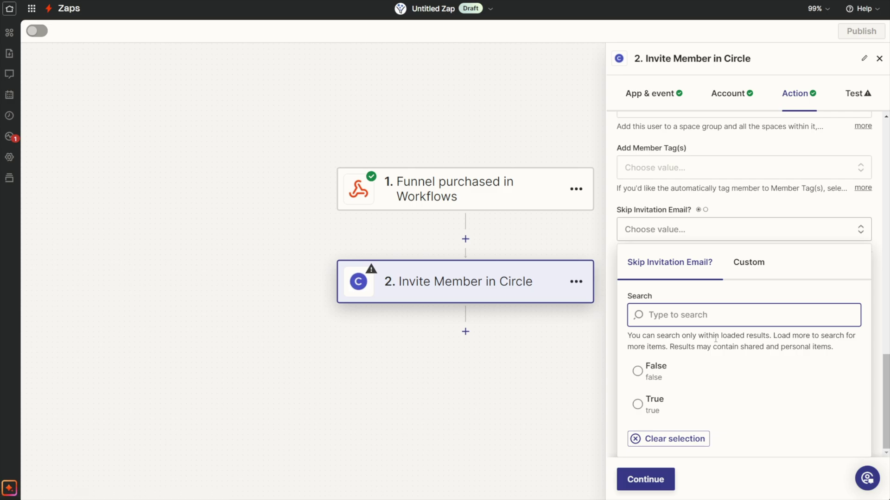
click(655, 397)
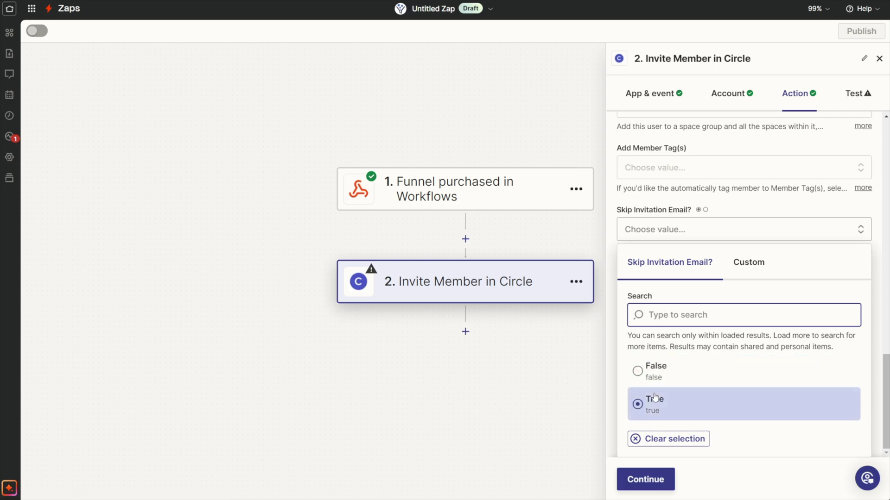
click(667, 396)
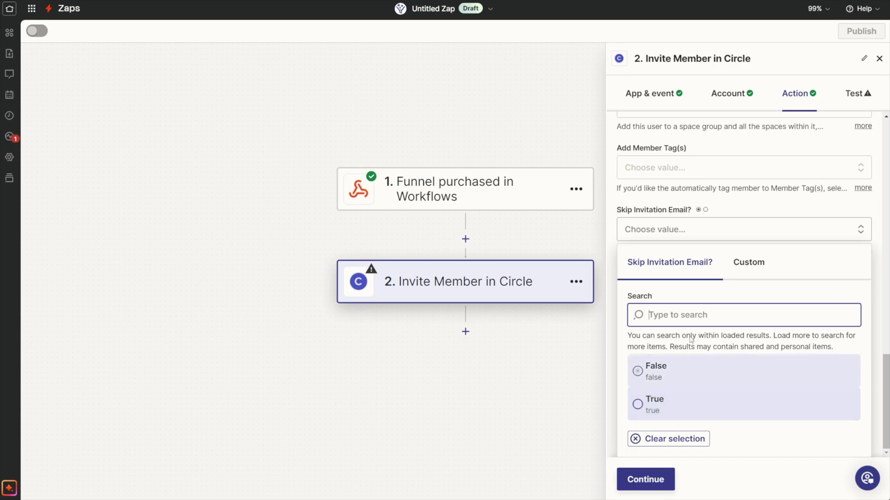
click(736, 213)
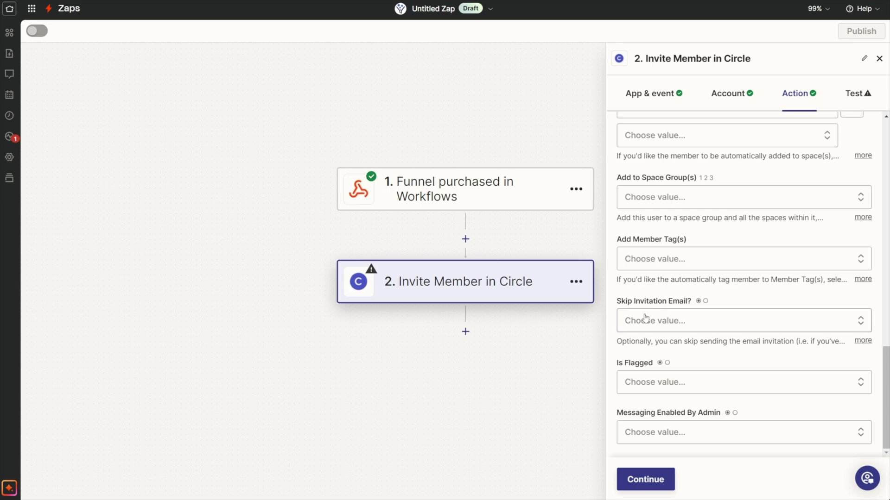
click(667, 481)
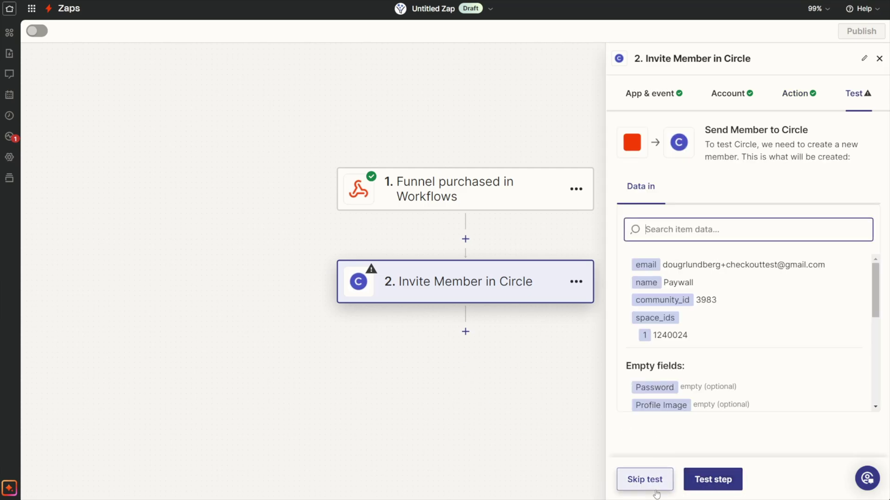
Skip the test for the Invite Member in Circle step and close its settings panel.
click(642, 480)
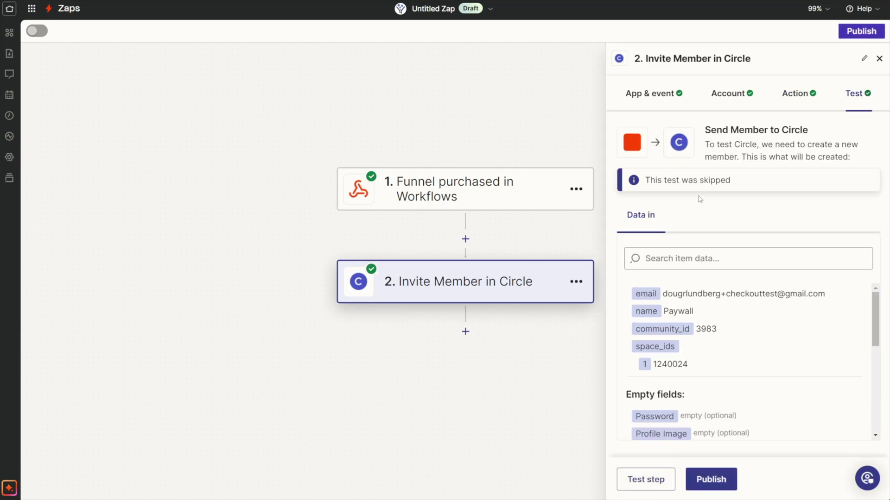
click(878, 59)
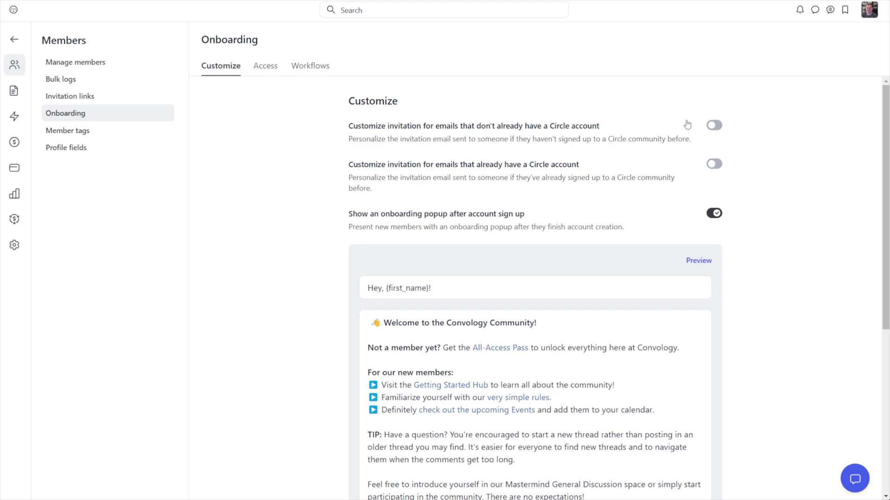
Turn Circle's custom invitation for emails without a Circle account on, then back off.
click(714, 125)
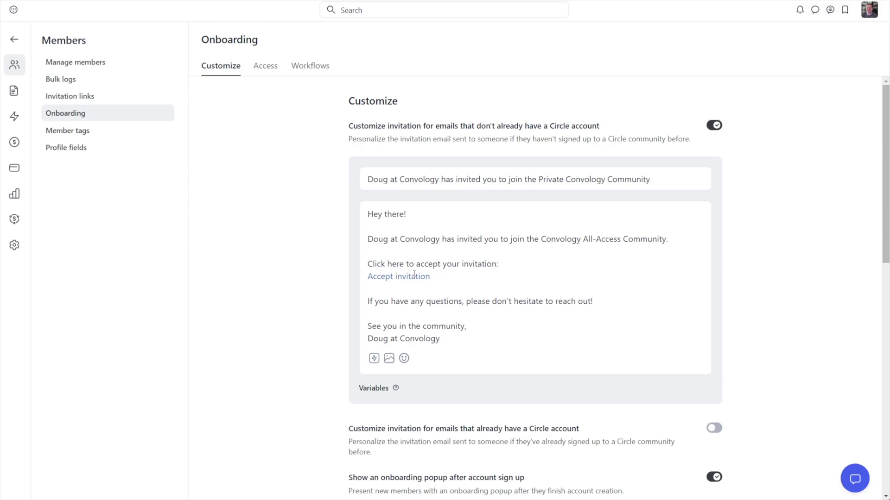
click(712, 126)
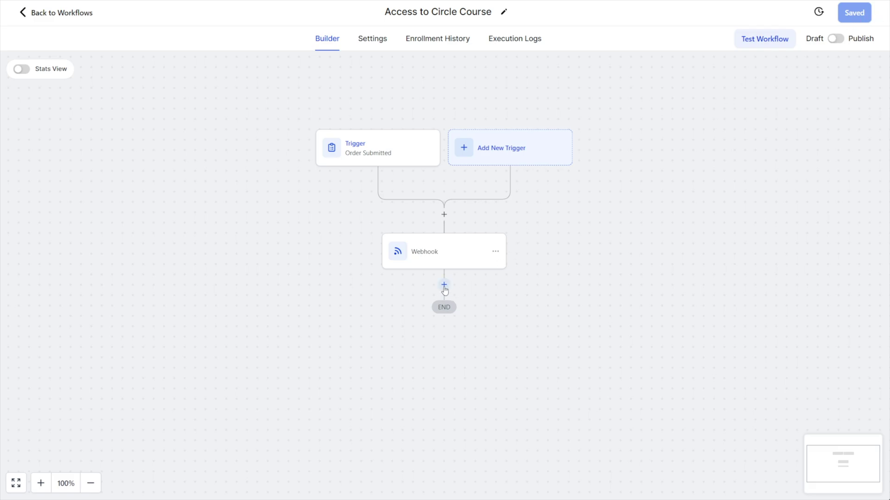
Add an Add Contact Tag action after Webhook that applies the demo-aap tag, and save it.
click(444, 284)
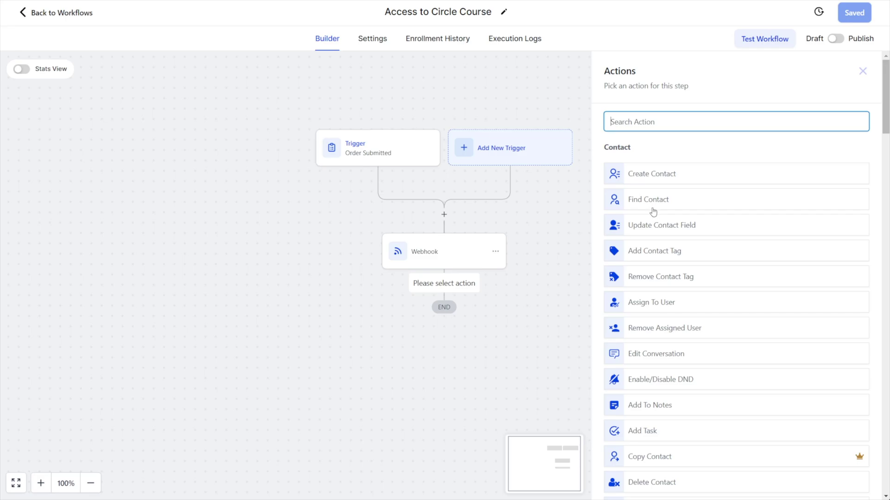
click(657, 256)
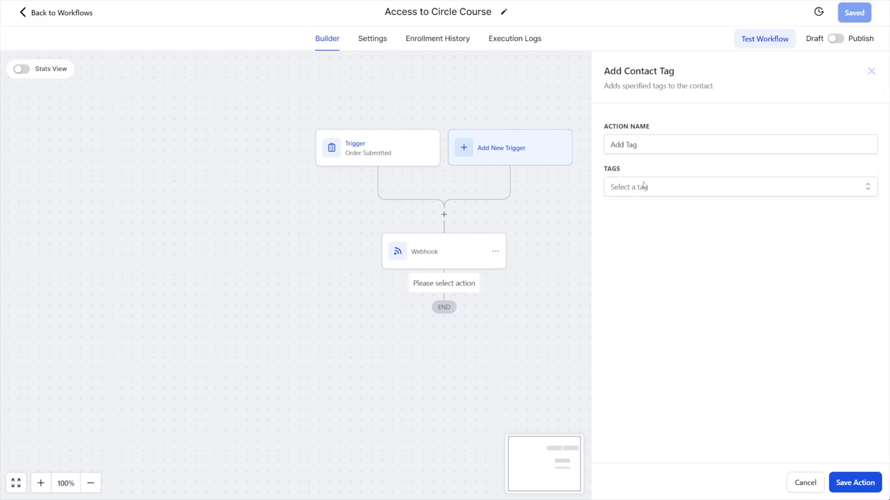
click(643, 187)
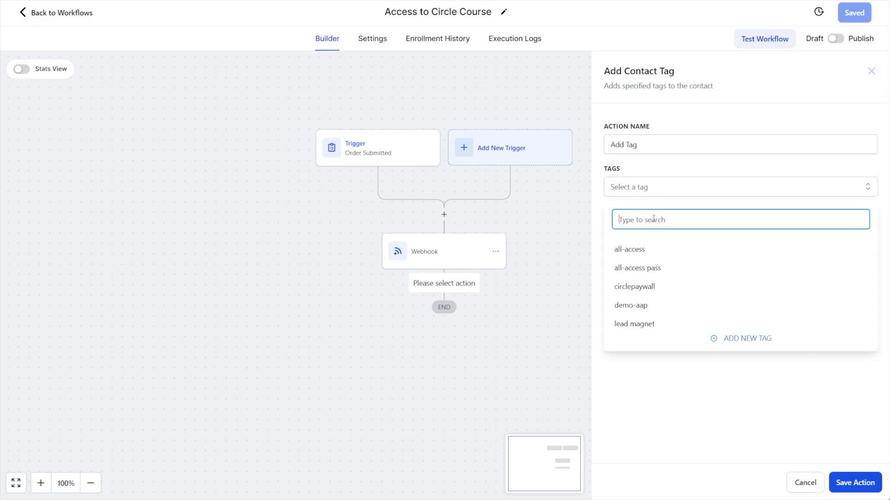
click(639, 309)
click(729, 397)
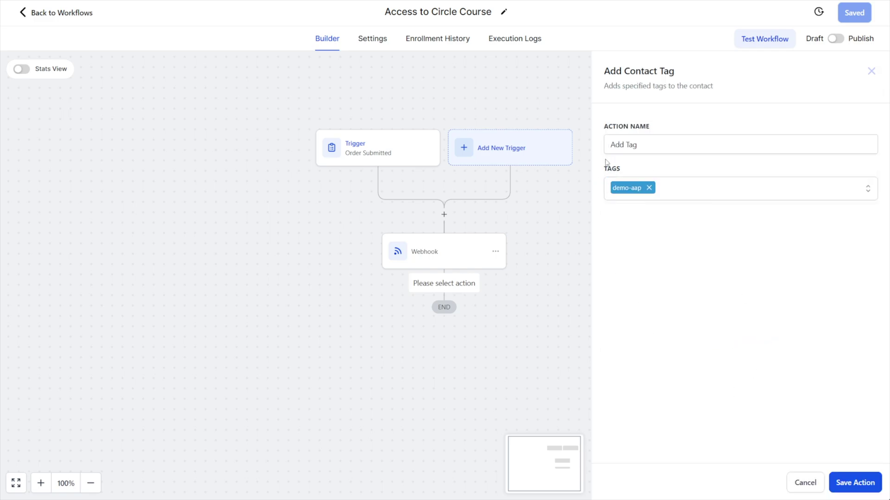
click(862, 482)
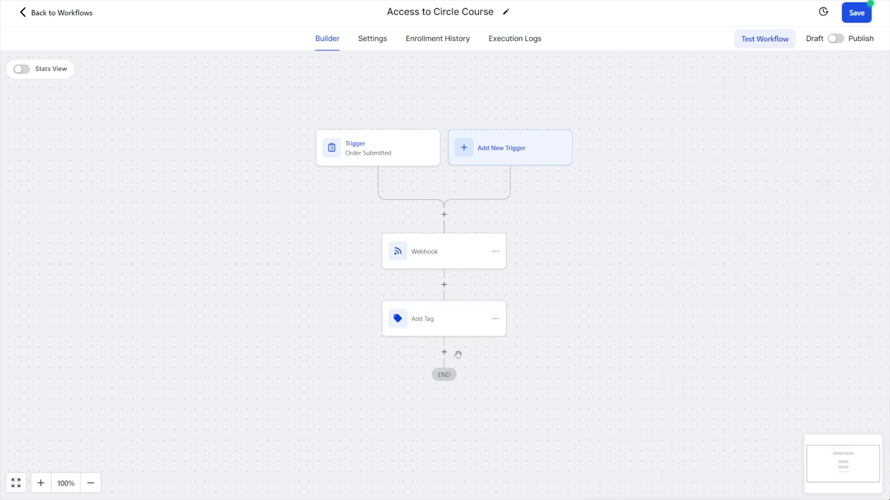
scroll(390, 342, down, 1)
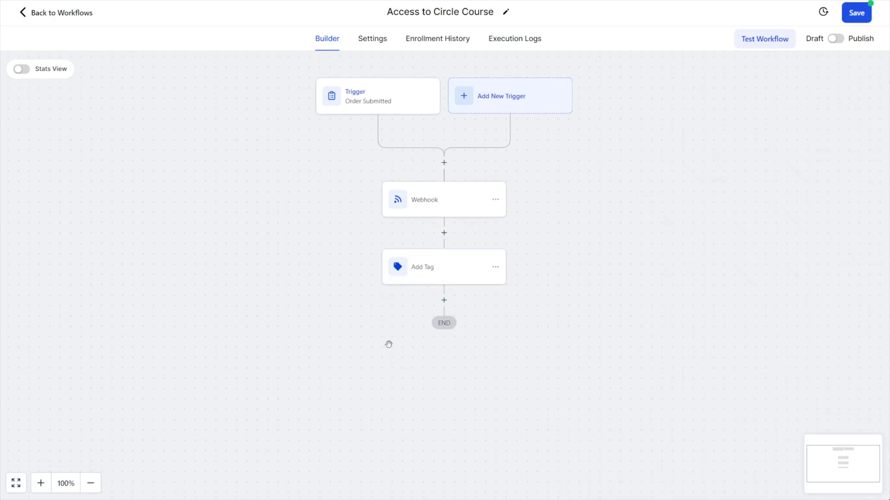
Add a Wait action after Add Tag with a 2-day delay, and save it.
click(443, 302)
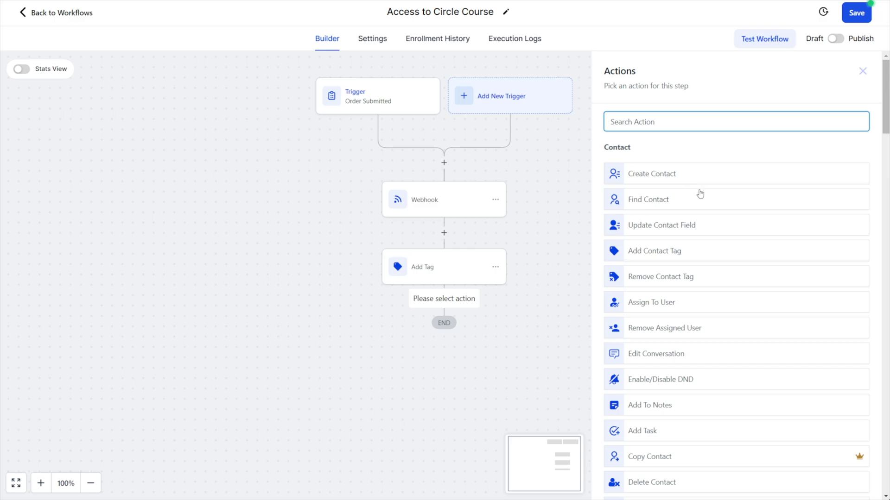
text(wait)
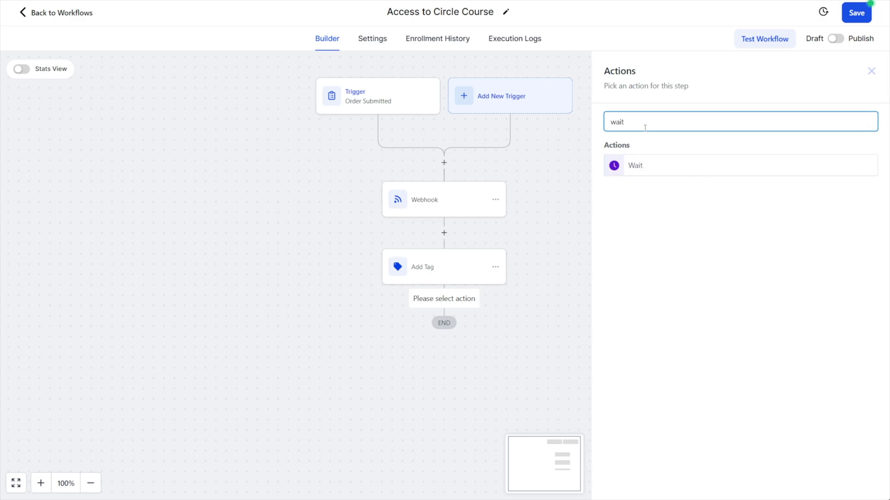
click(676, 168)
click(537, 241)
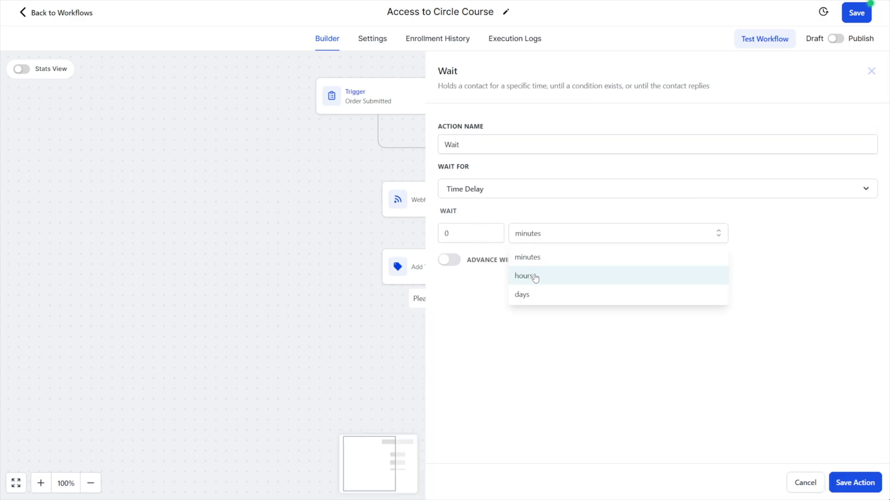
click(534, 295)
text(2)
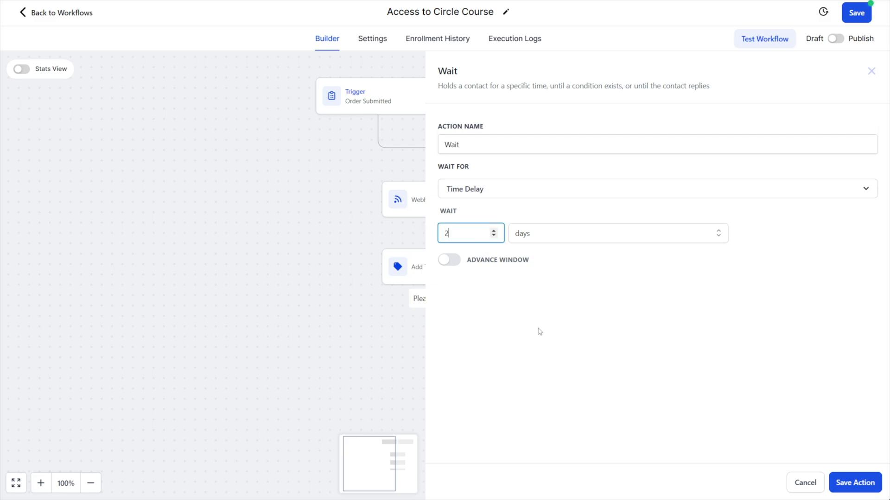
click(854, 482)
click(444, 366)
Preview the Send Email action's settings, then dismiss it without adding it.
text(w)
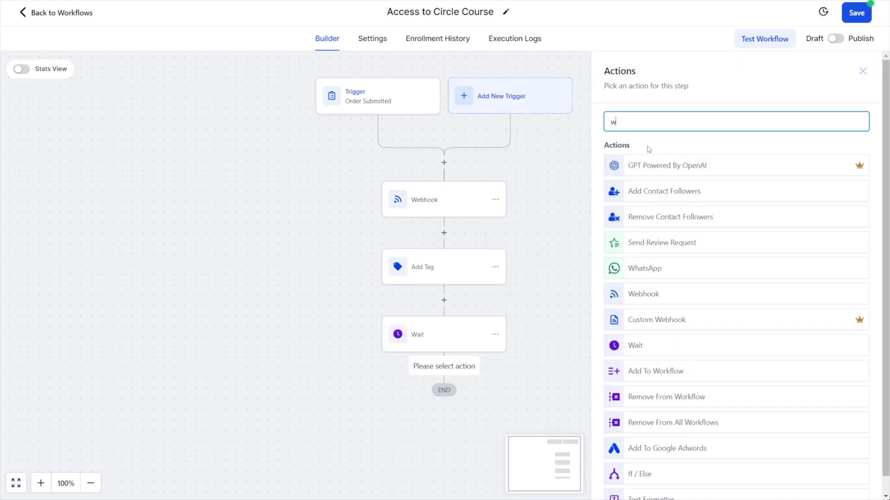
key(BackSpace)
text(email)
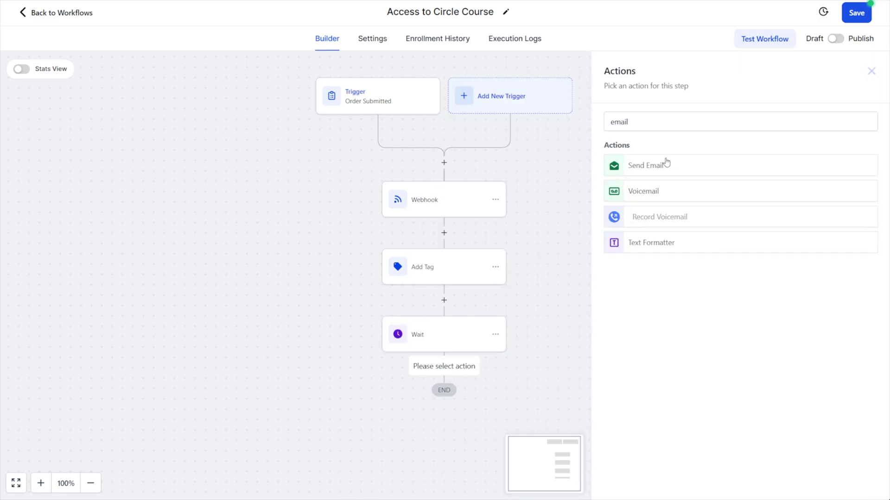
click(667, 166)
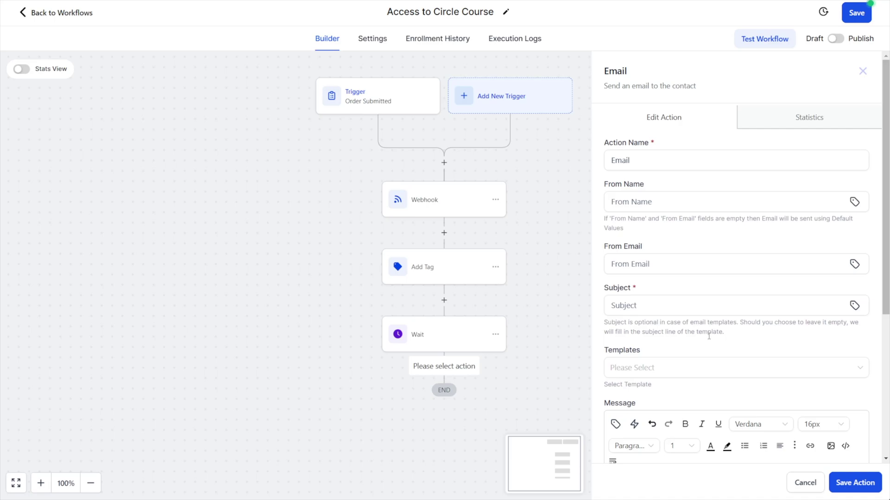
key(Escape)
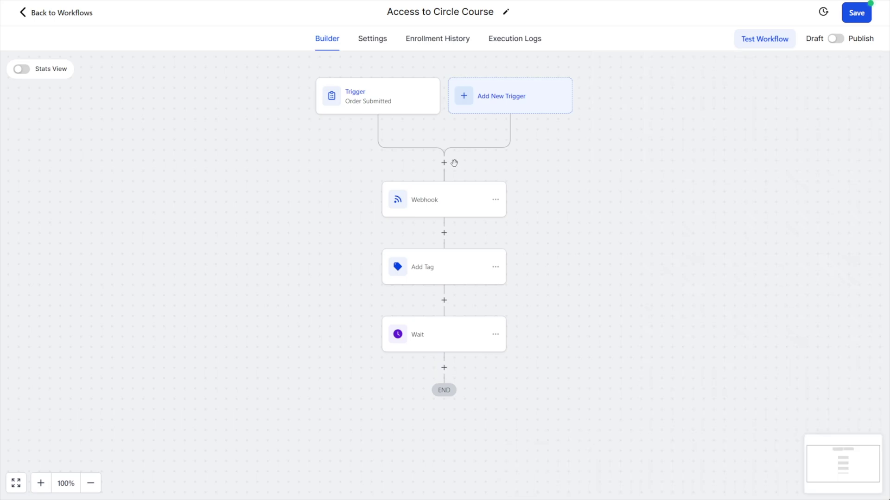